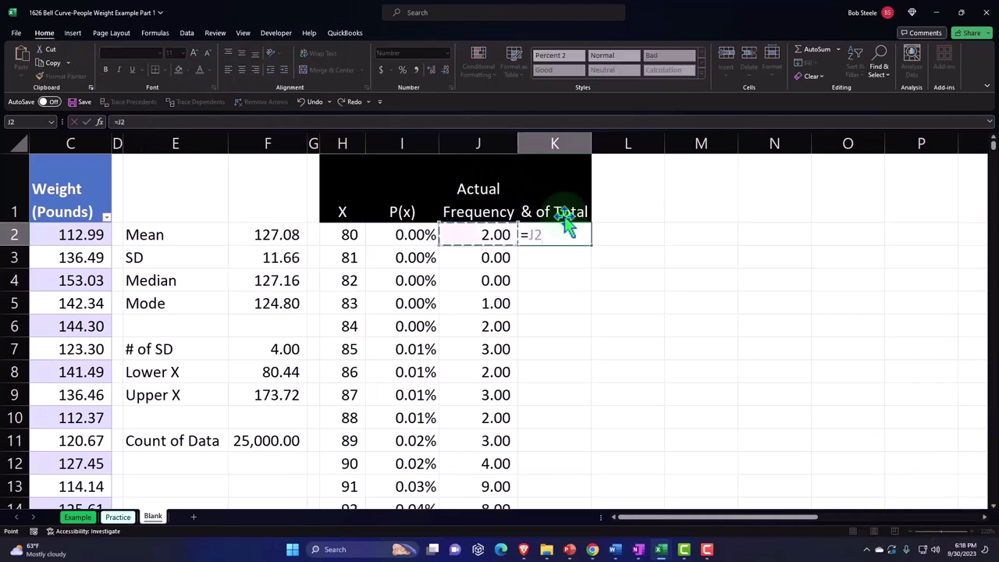
Step: Enter =J2/$J$97 in K2 to divide J2's frequency by the locked 25,000 total
text(/)
key(Left)
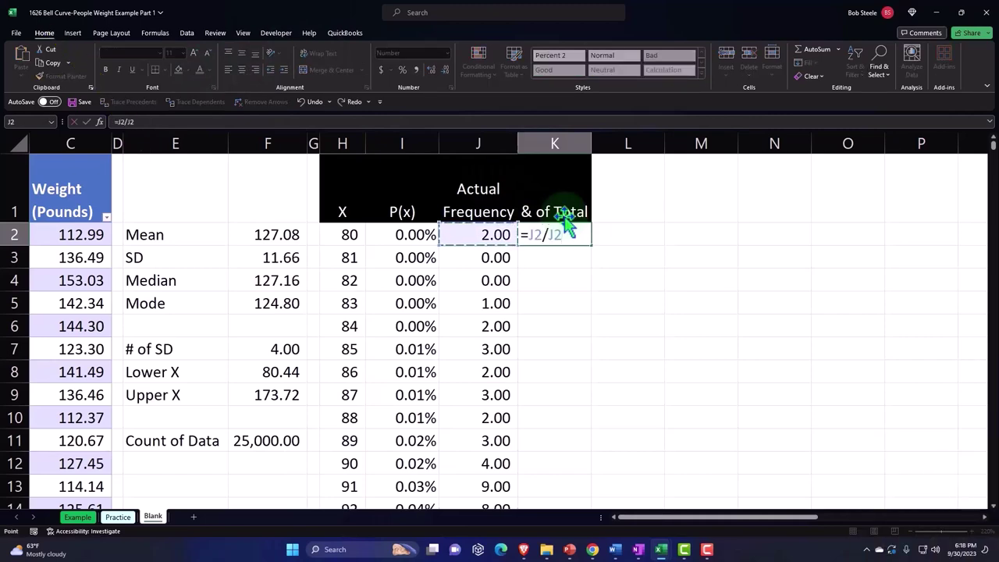
key(ctrl+shift+Down)
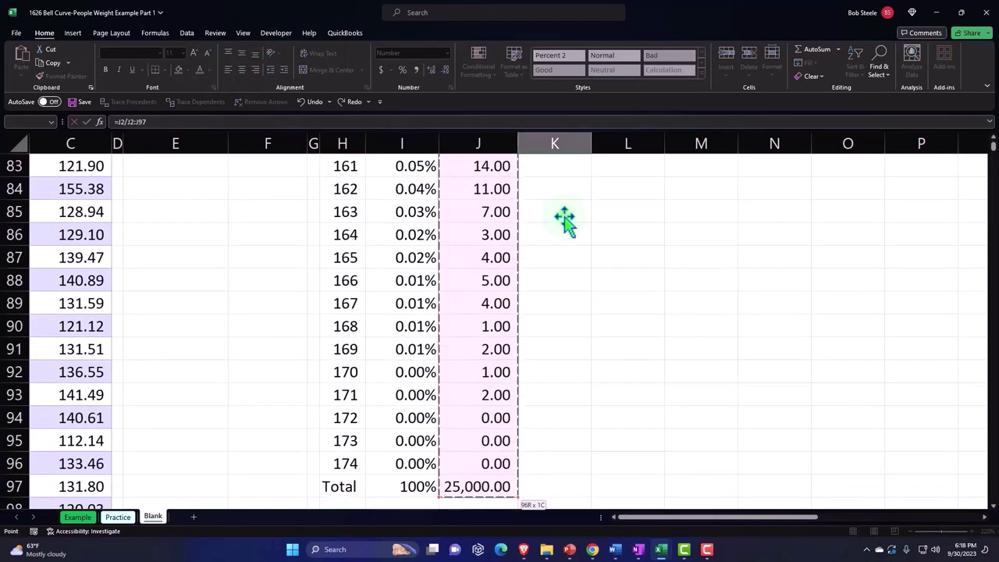
click(473, 477)
scroll(576, 431, up, 20)
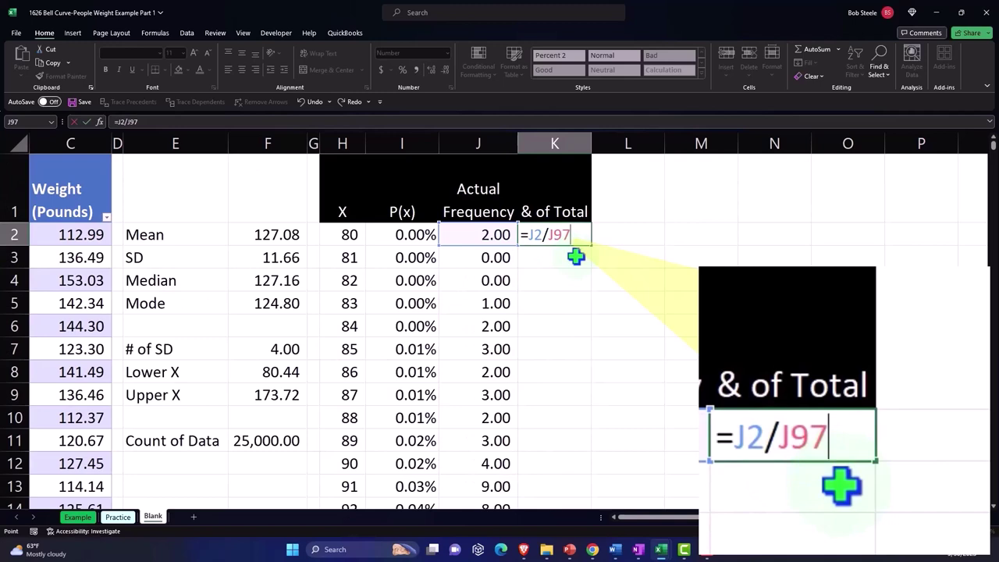
key(F4)
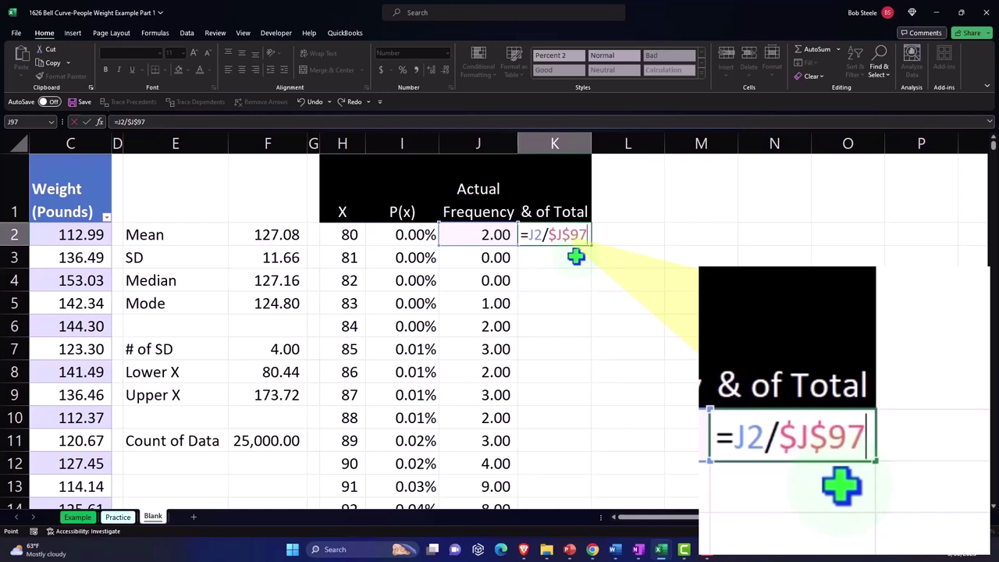
key(Return)
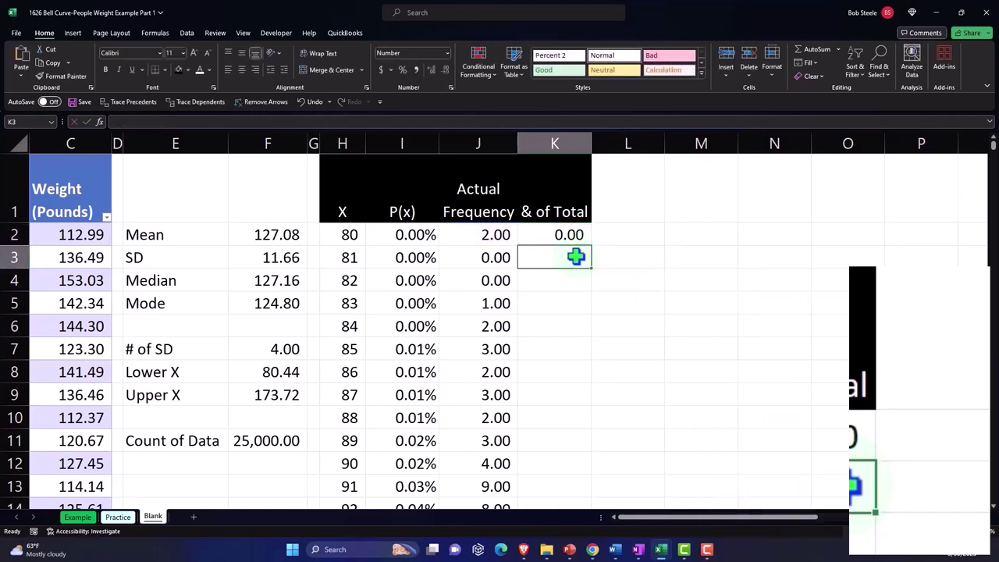
click(549, 145)
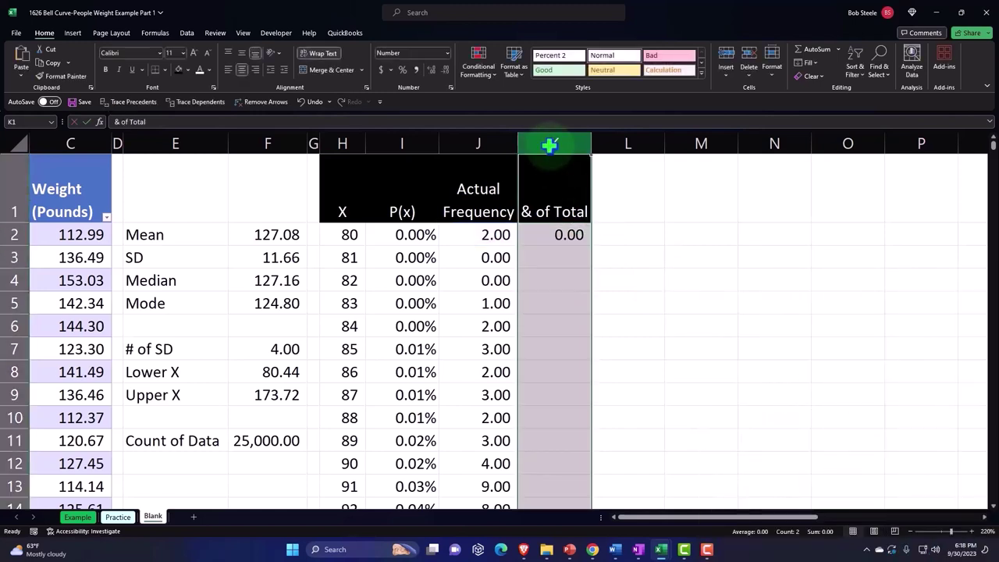
Step: Format K2 as a two-decimal percentage and fill it down column K to row 96
click(561, 232)
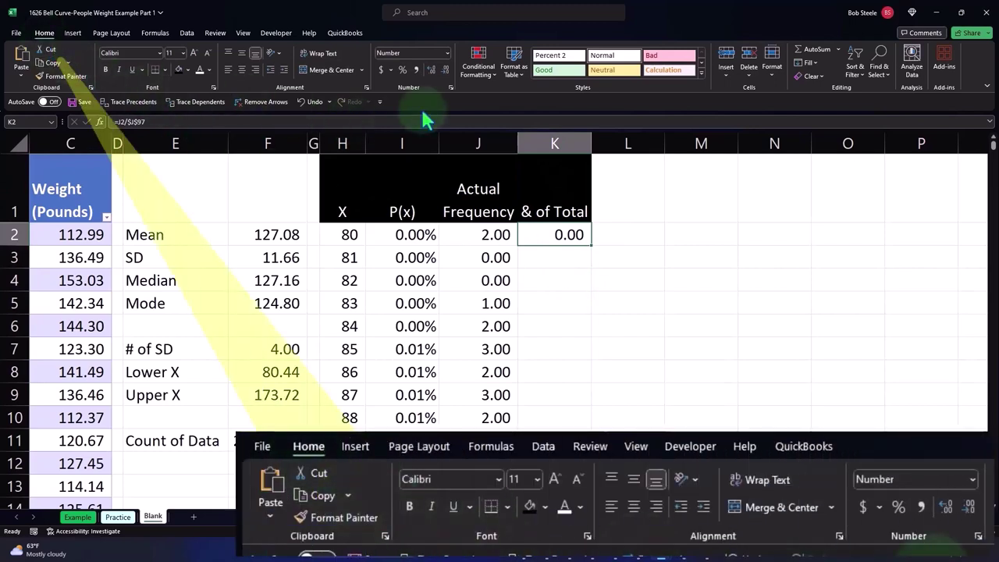
click(402, 69)
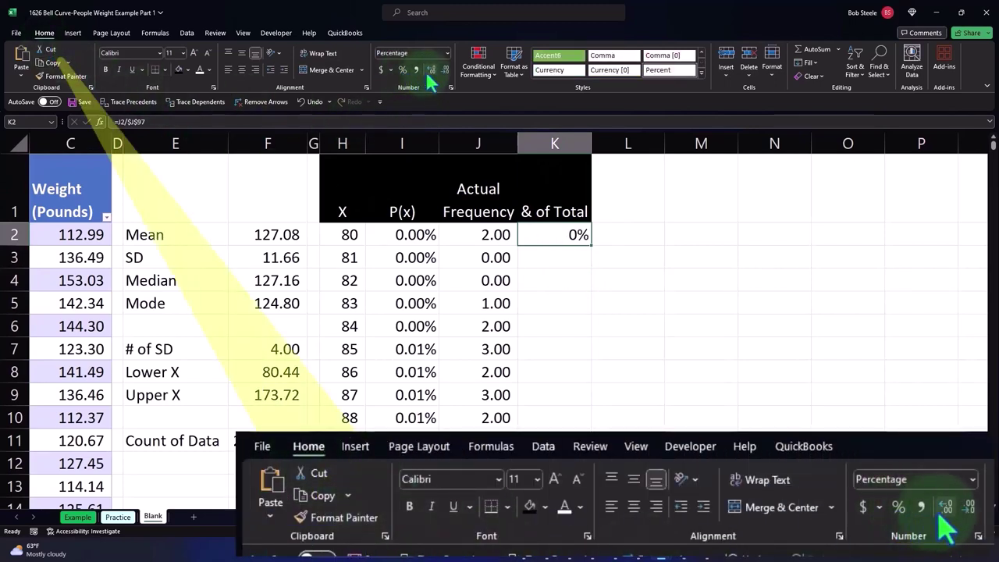
click(431, 70)
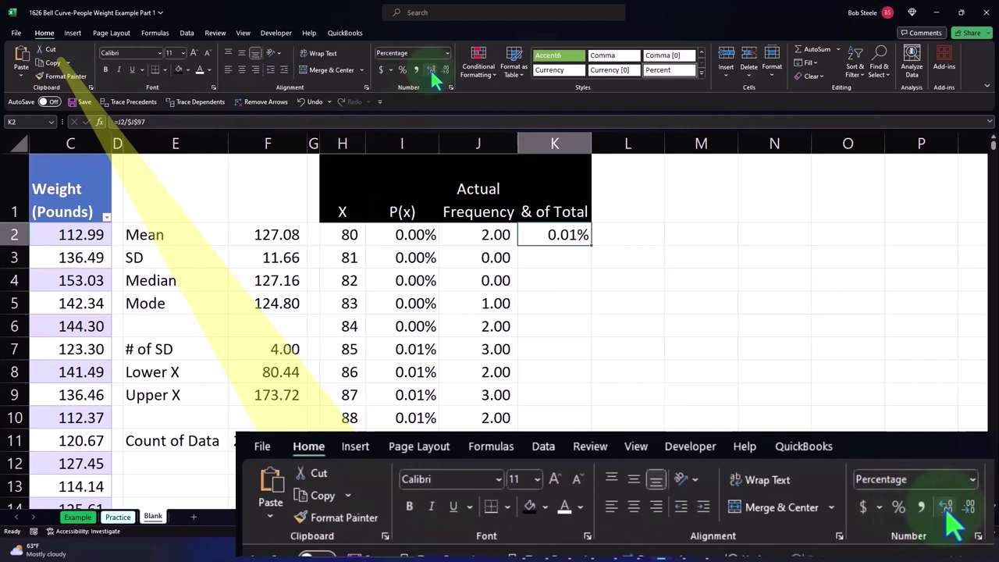
double_click(591, 246)
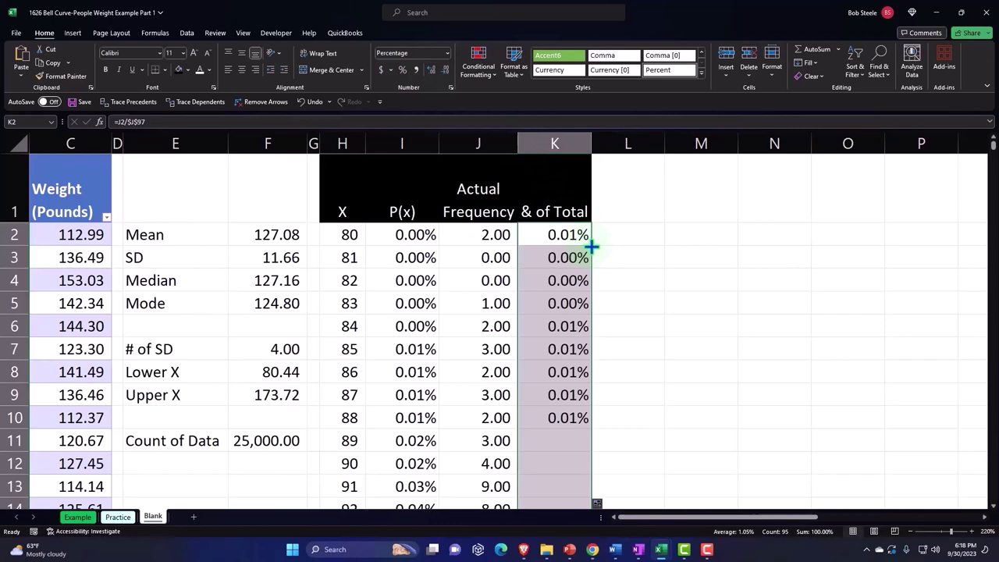
Step: Compare predicted P(x) values with the actual percentages further down the table
scroll(592, 248, down, 2)
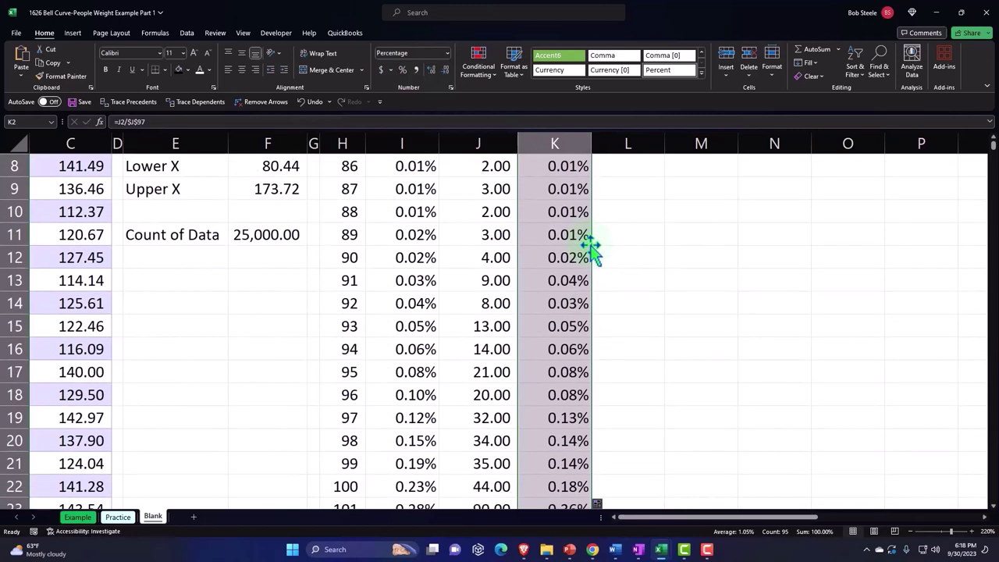
scroll(591, 250, down, 1)
scroll(591, 248, down, 4)
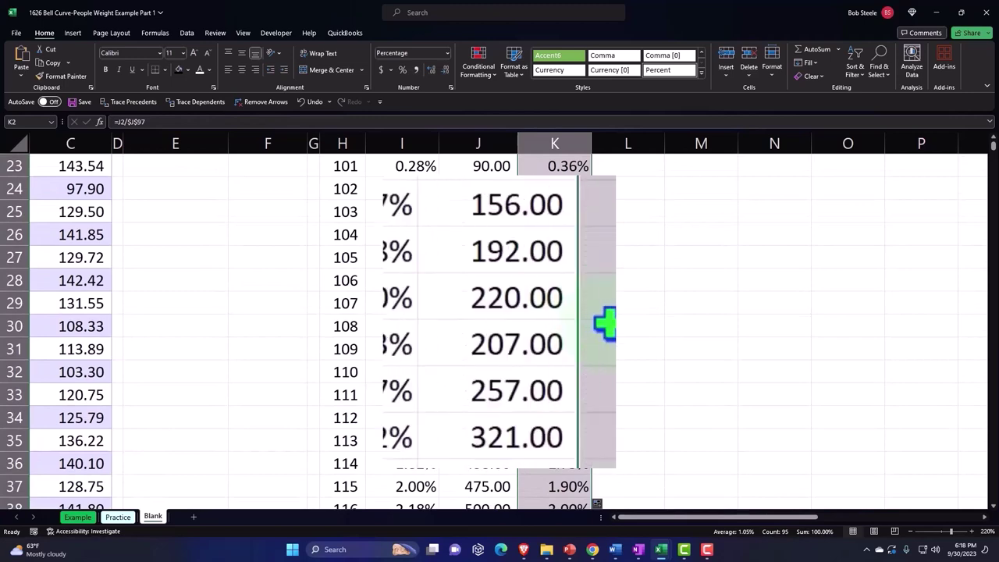
click(404, 331)
click(539, 354)
click(390, 382)
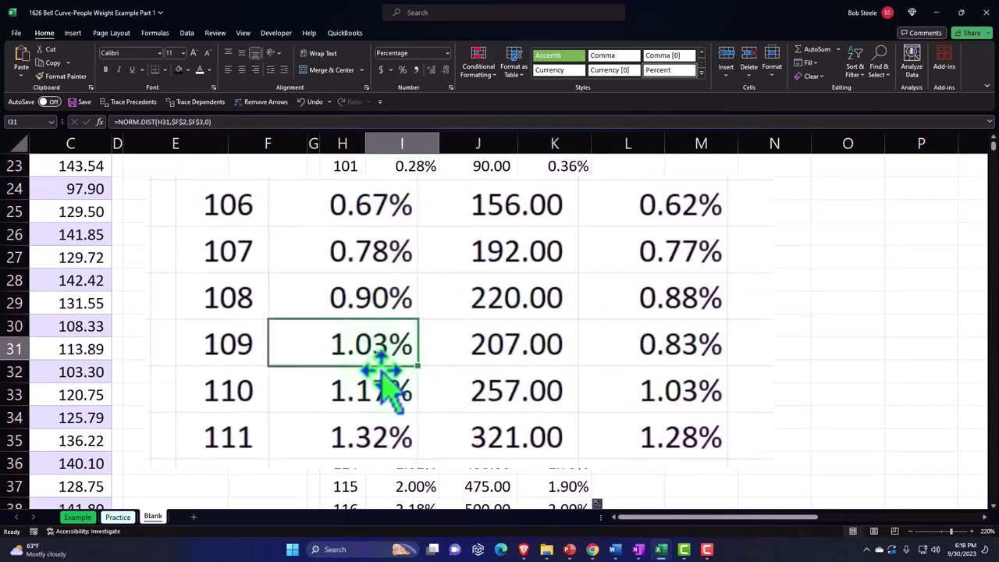
click(383, 424)
click(708, 439)
scroll(719, 407, up, 5)
scroll(586, 381, up, 3)
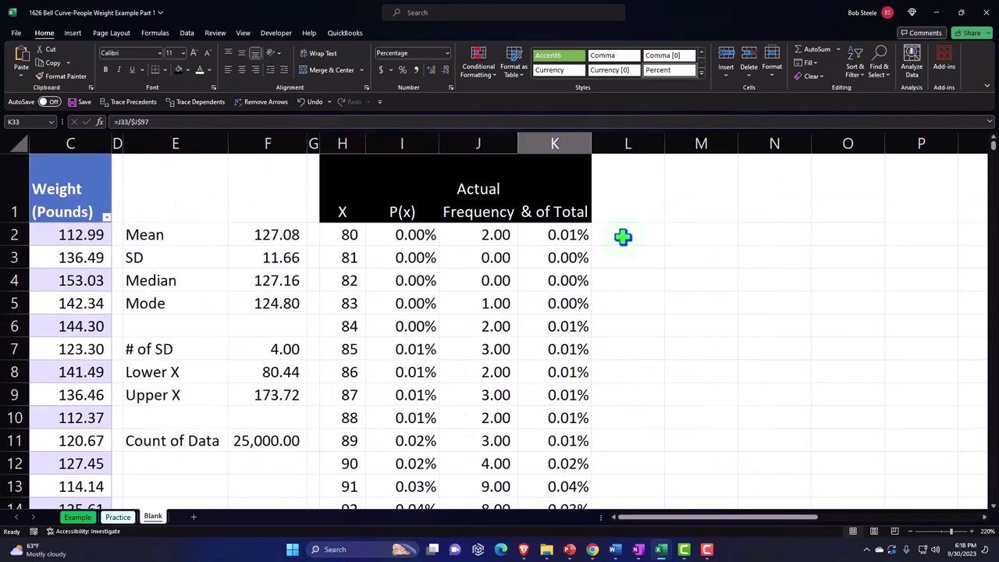
Step: Enter 'Difference' in L1 with black fill, white text, centred and wrapped
click(629, 202)
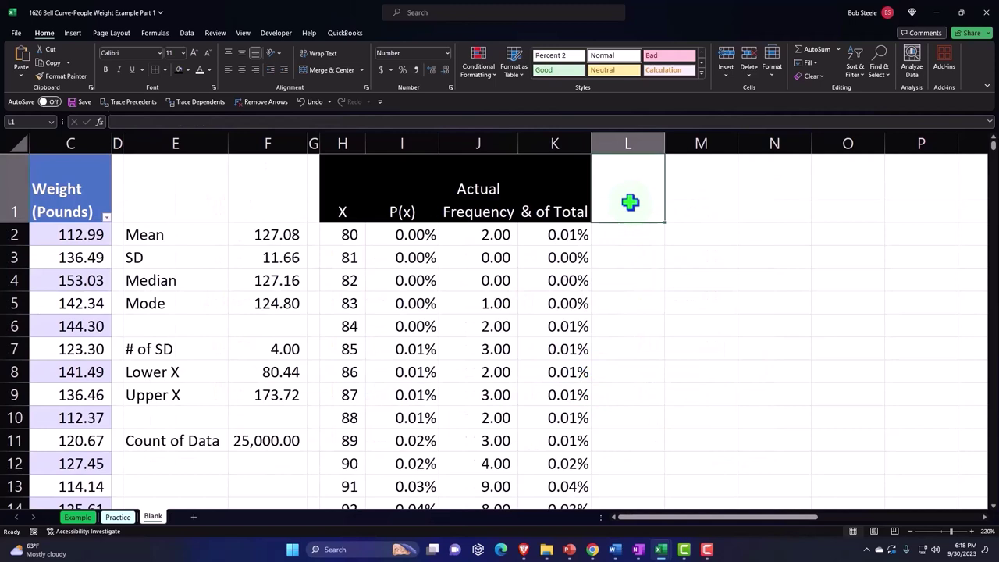
text(Difference)
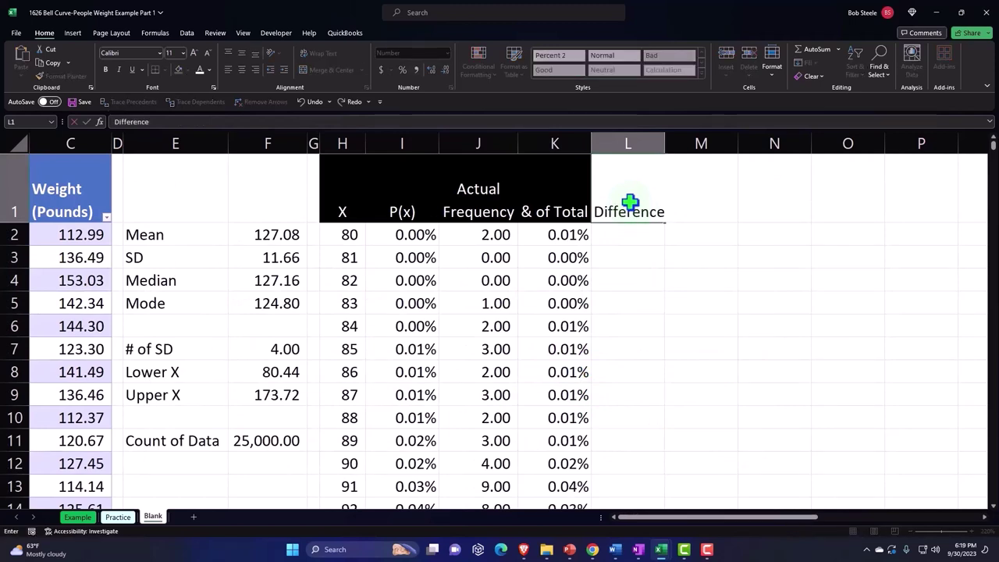
key(Return)
click(630, 202)
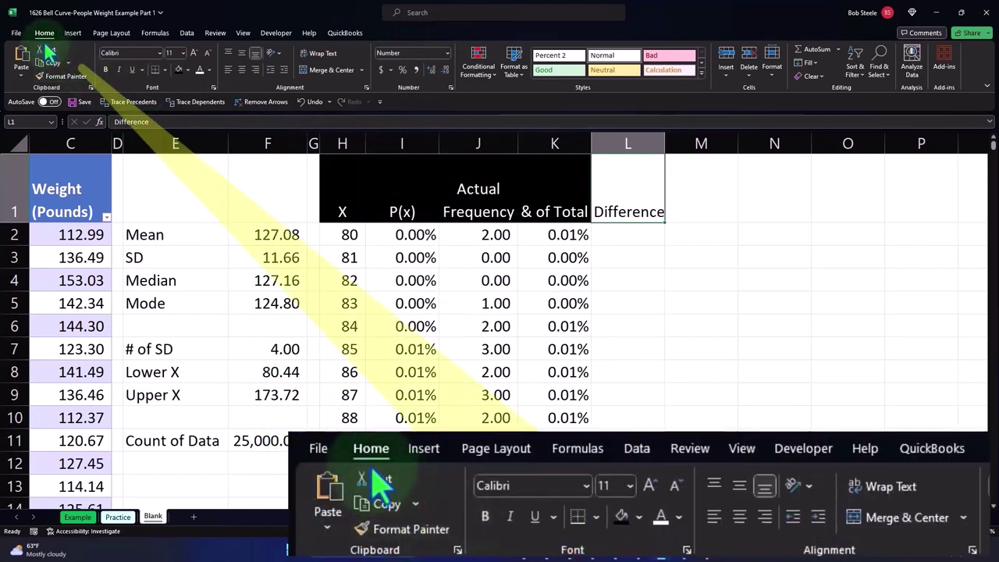
click(180, 68)
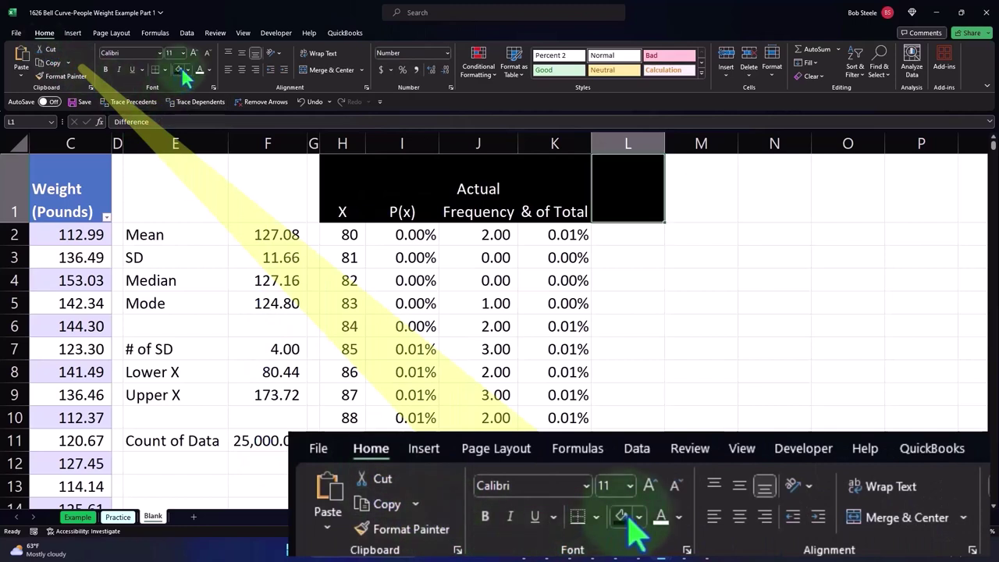
click(200, 70)
click(242, 70)
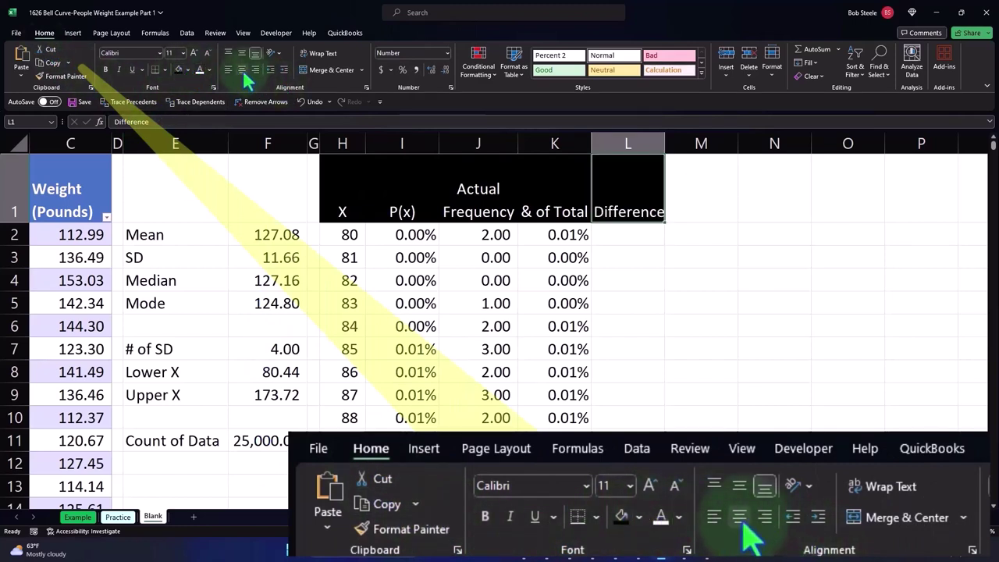
click(316, 55)
click(645, 229)
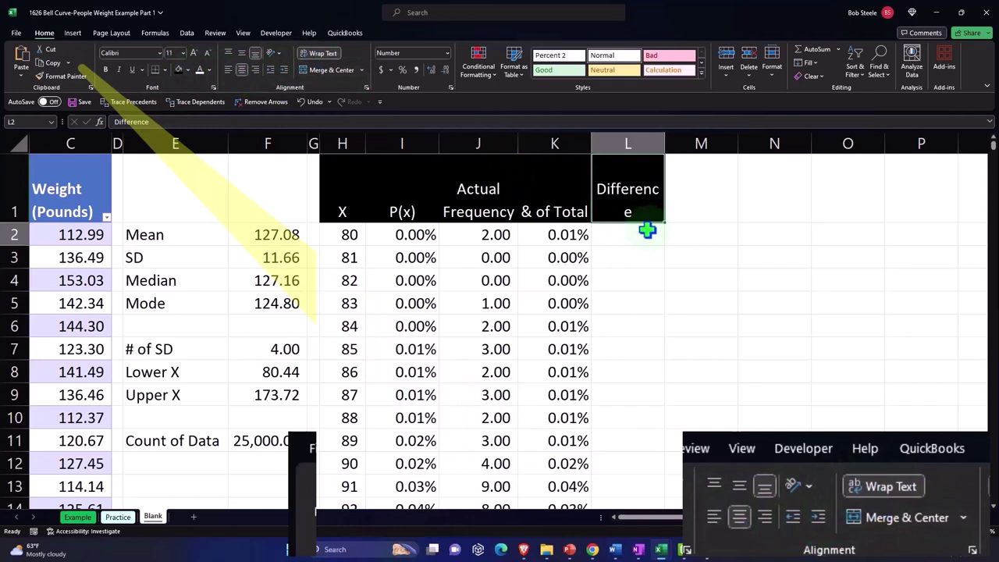
Step: Enter the formula =I2-K2 in L2
text(=)
key(Left)
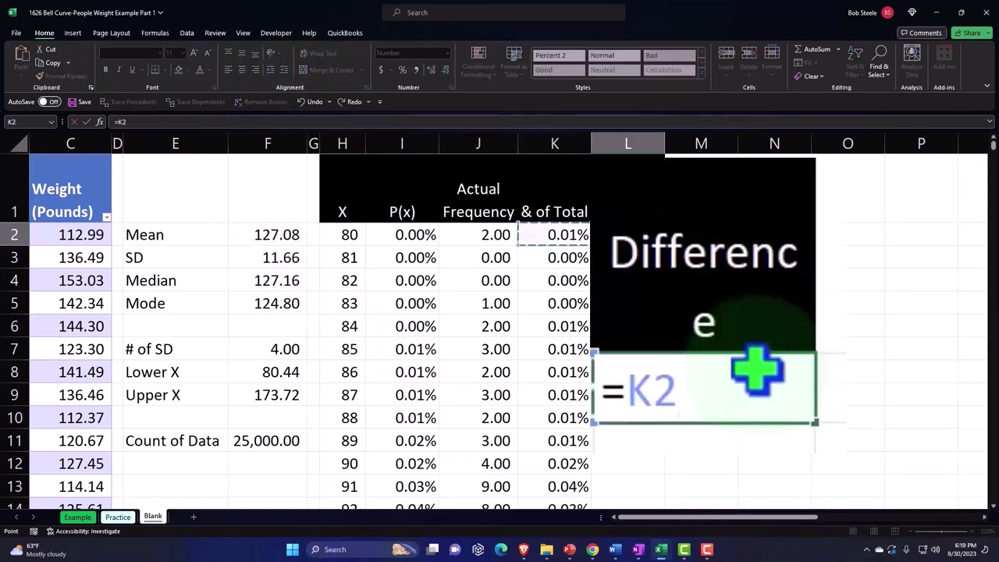
key(Left)
key(Left)
text(-)
key(Left)
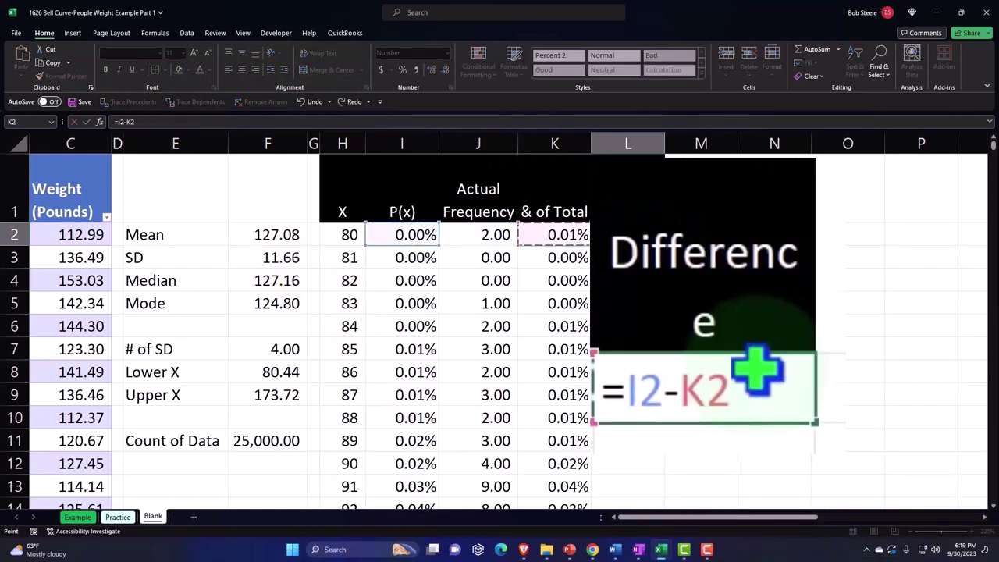
key(Return)
Step: Format L2 as a two-decimal percentage and fill it down column L to row 96
click(644, 229)
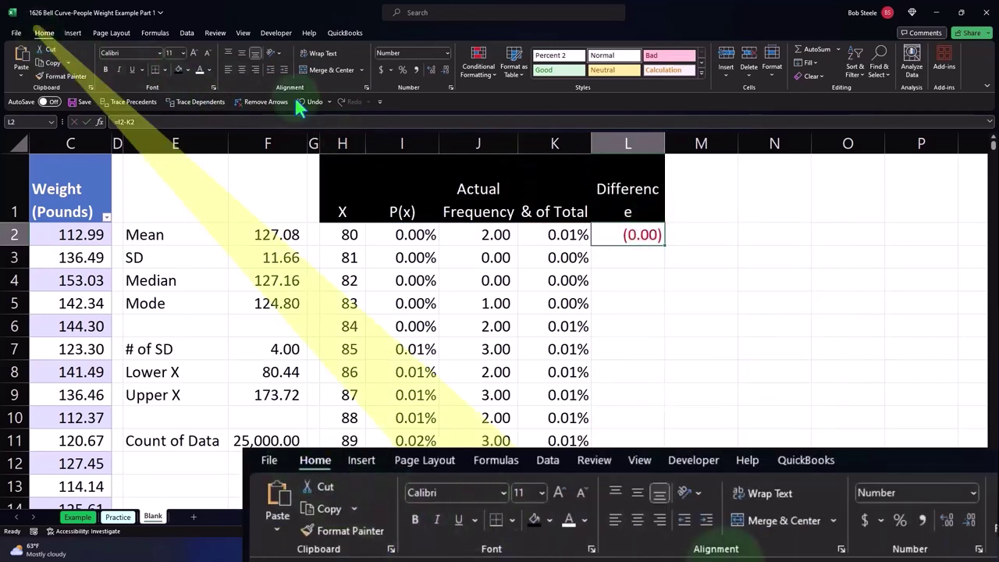
click(403, 70)
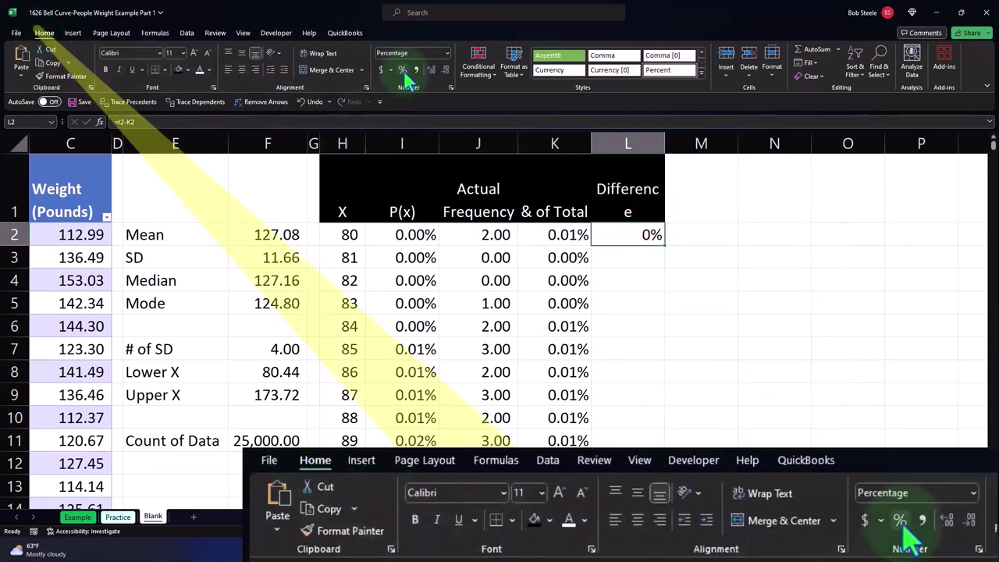
click(430, 70)
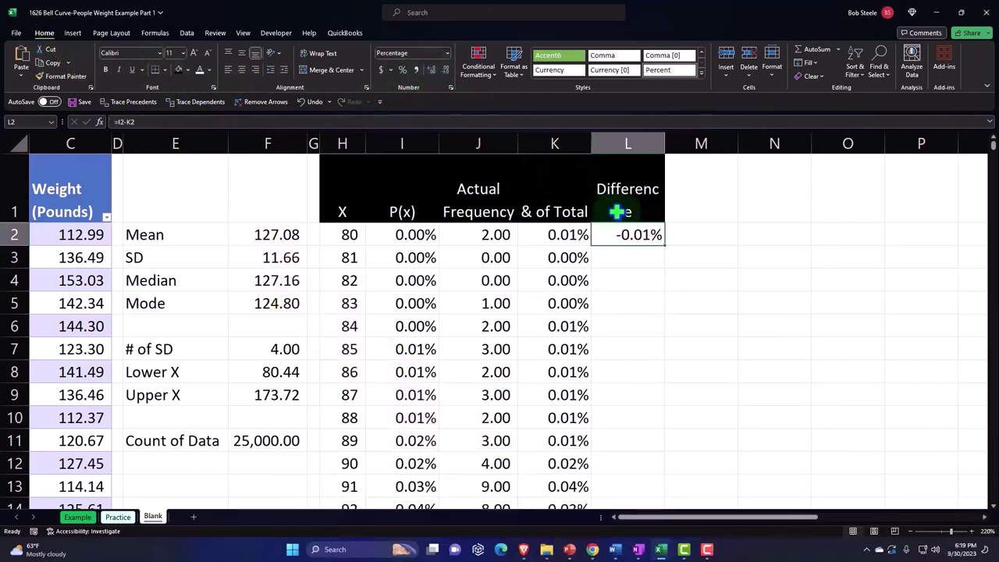
double_click(665, 245)
scroll(691, 156, down, 7)
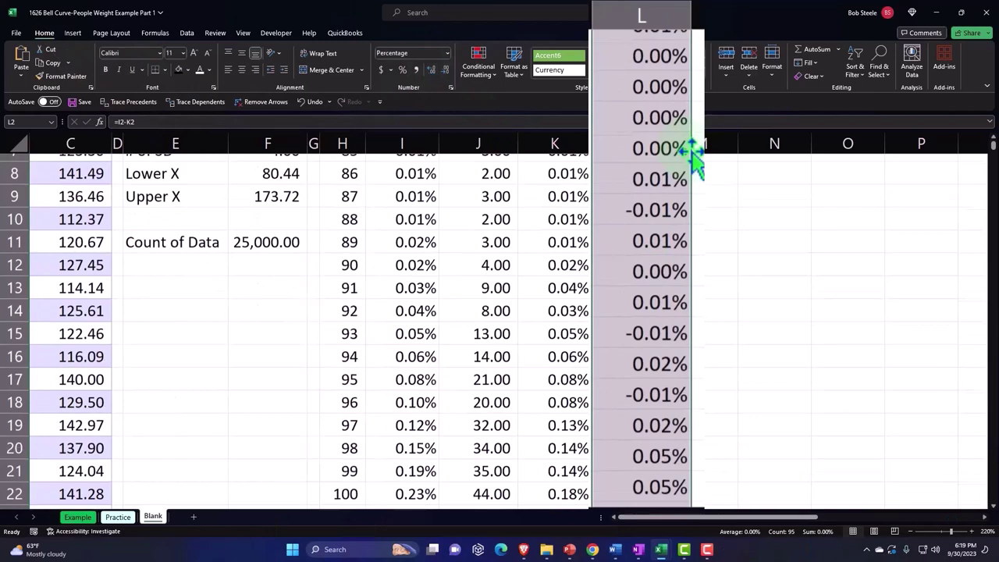
scroll(692, 156, down, 8)
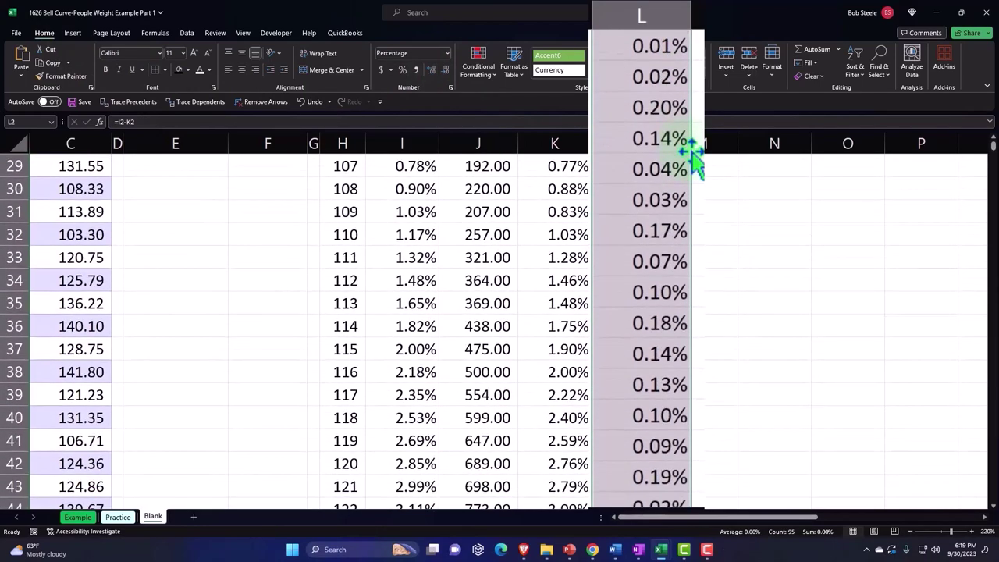
scroll(694, 160, down, 14)
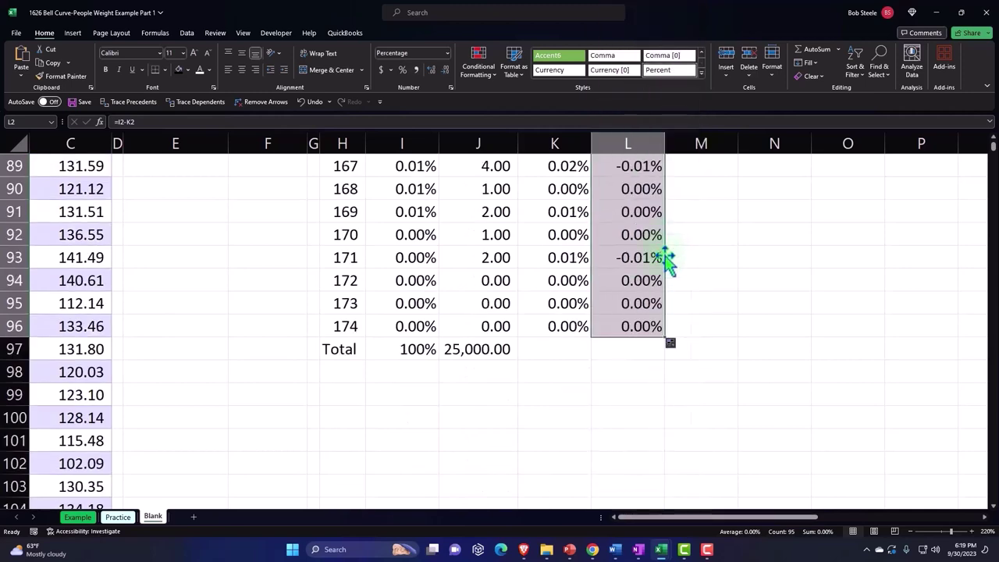
scroll(667, 261, up, 20)
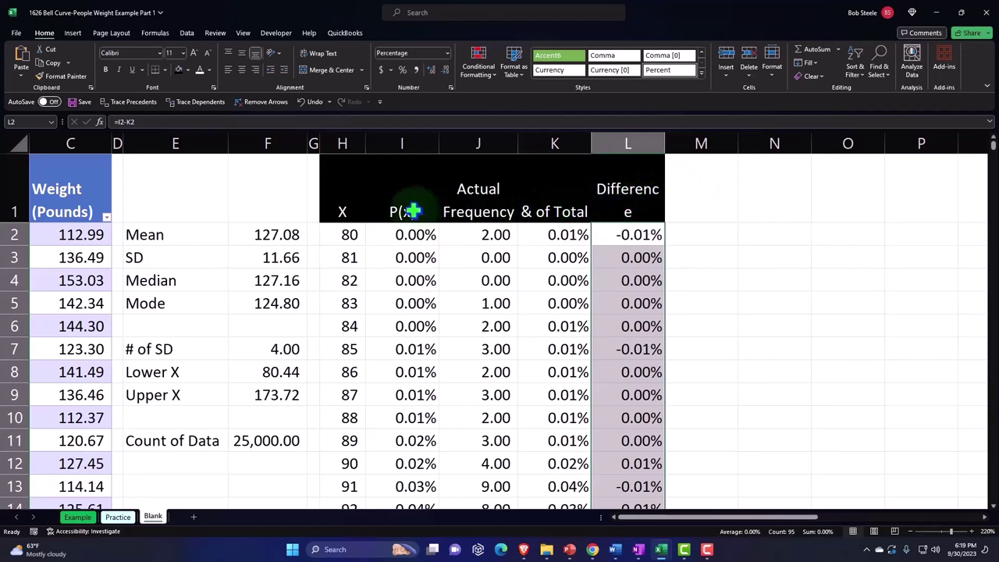
Step: Insert a clustered column chart of P(x) from I1:I96
click(412, 211)
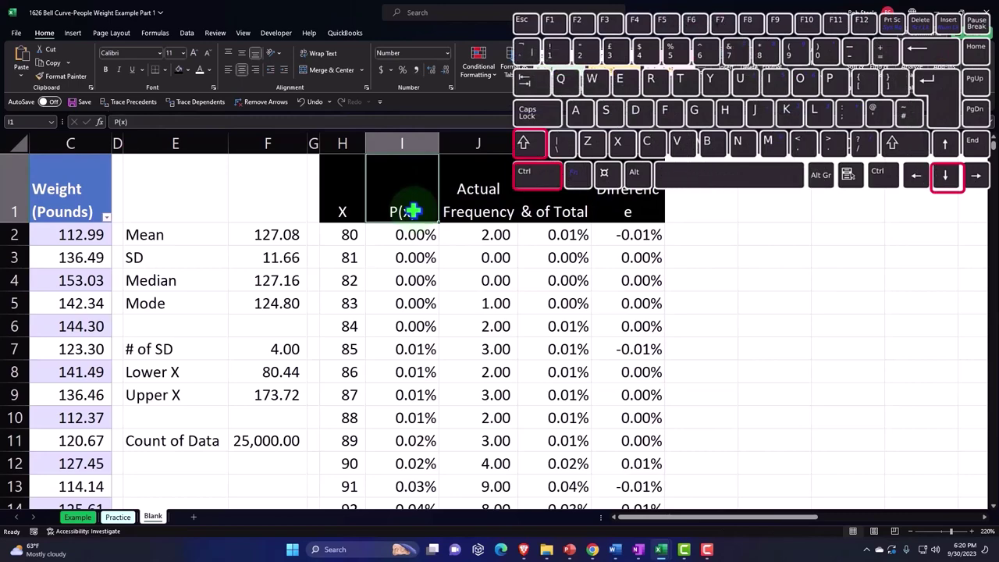
key(ctrl+shift+Down)
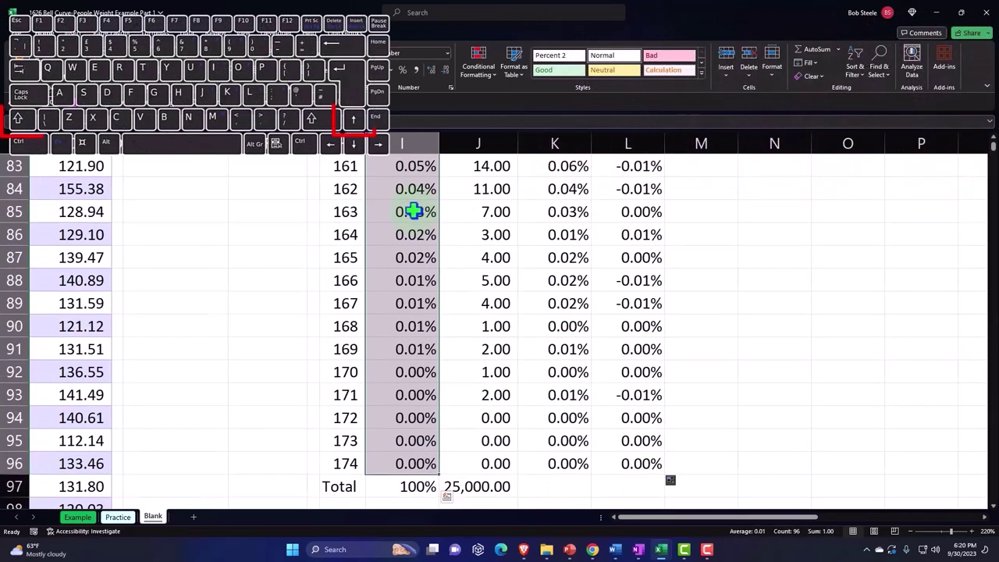
scroll(546, 304, up, 20)
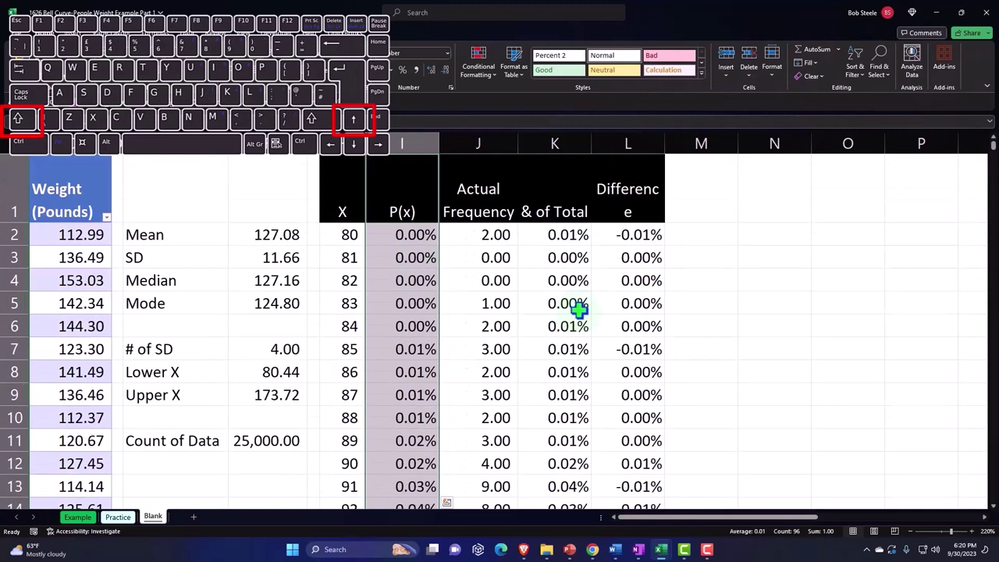
click(72, 32)
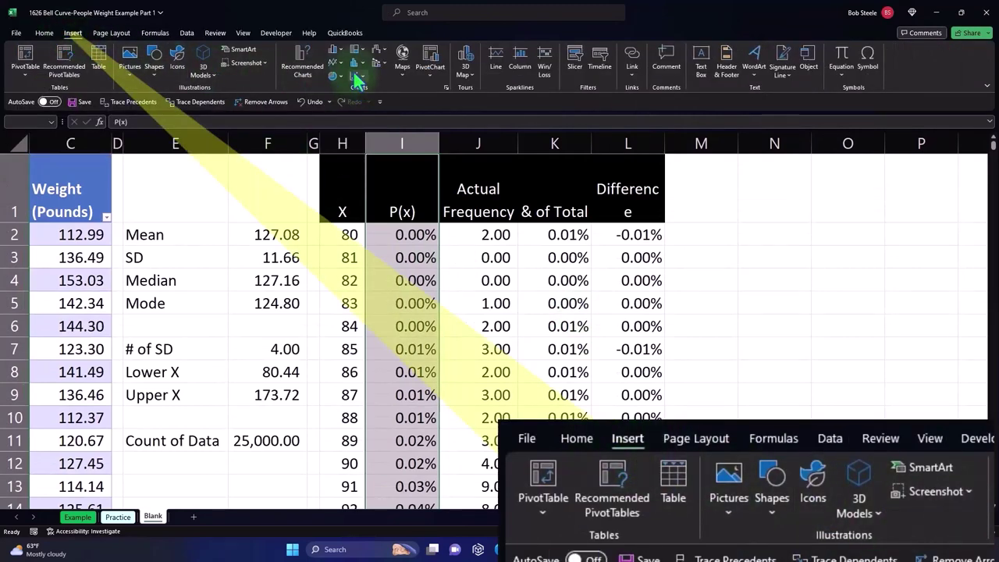
click(337, 50)
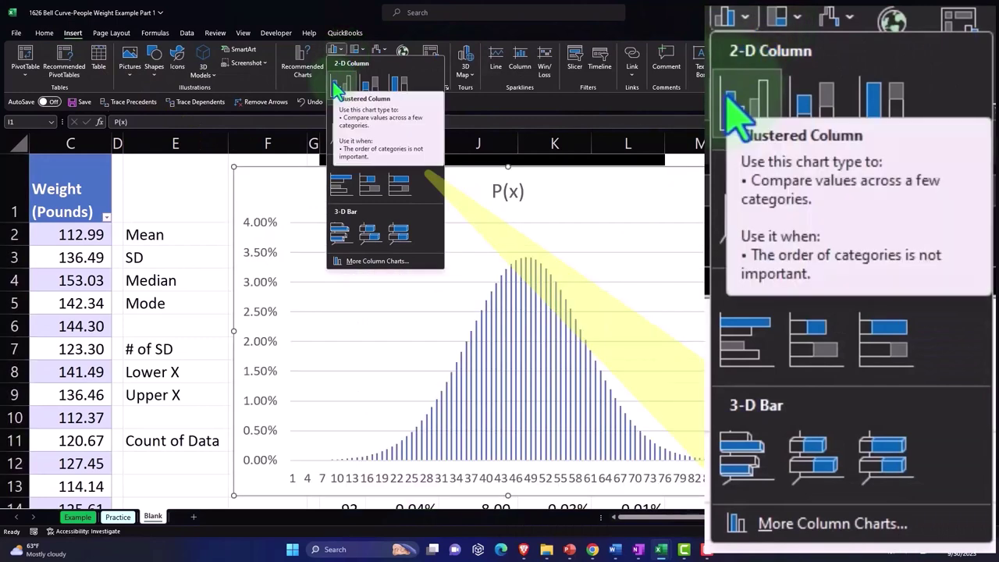
click(335, 87)
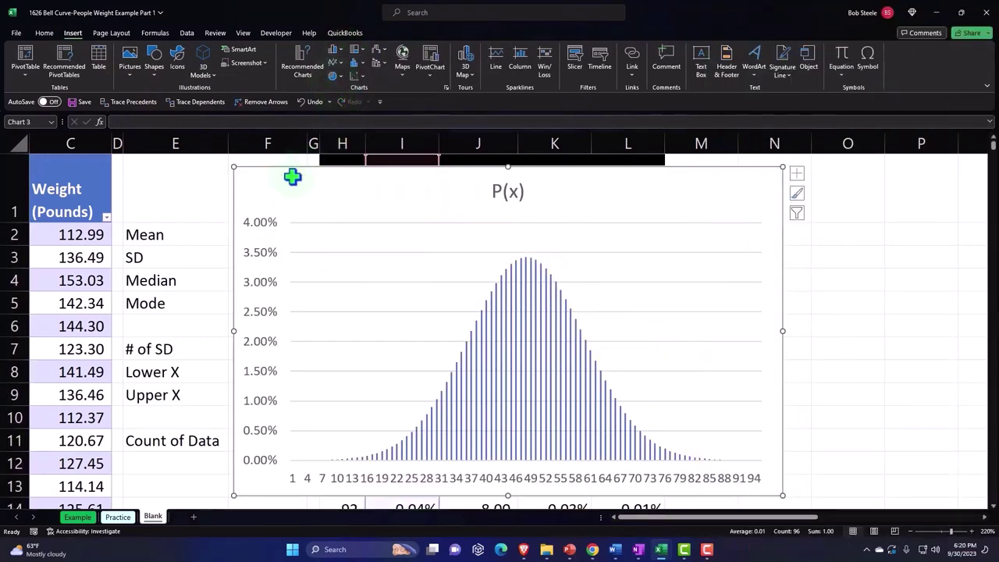
Step: Drag the P(x) column chart beside the table near the top of the sheet
drag(292, 174, 734, 201)
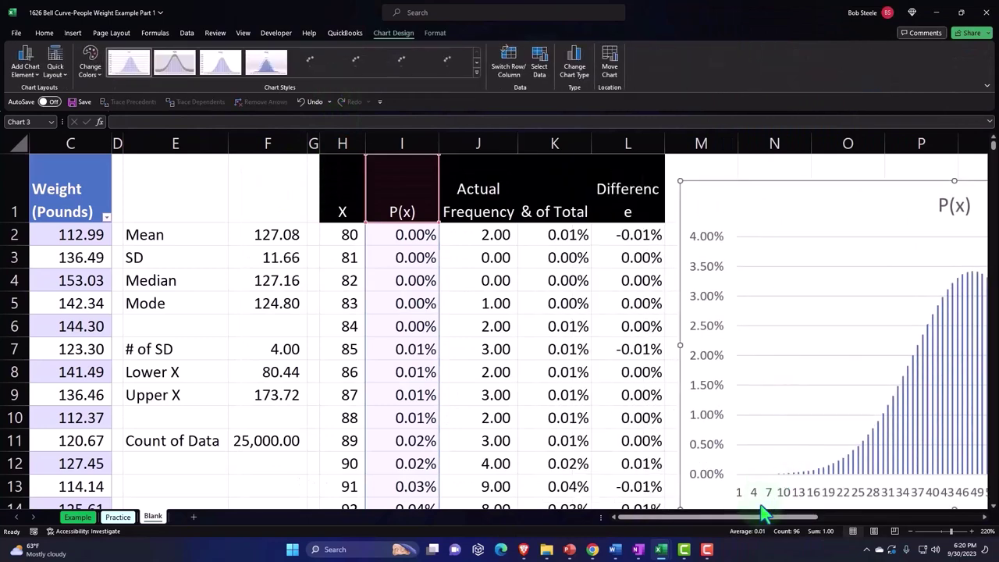
drag(755, 516, 812, 477)
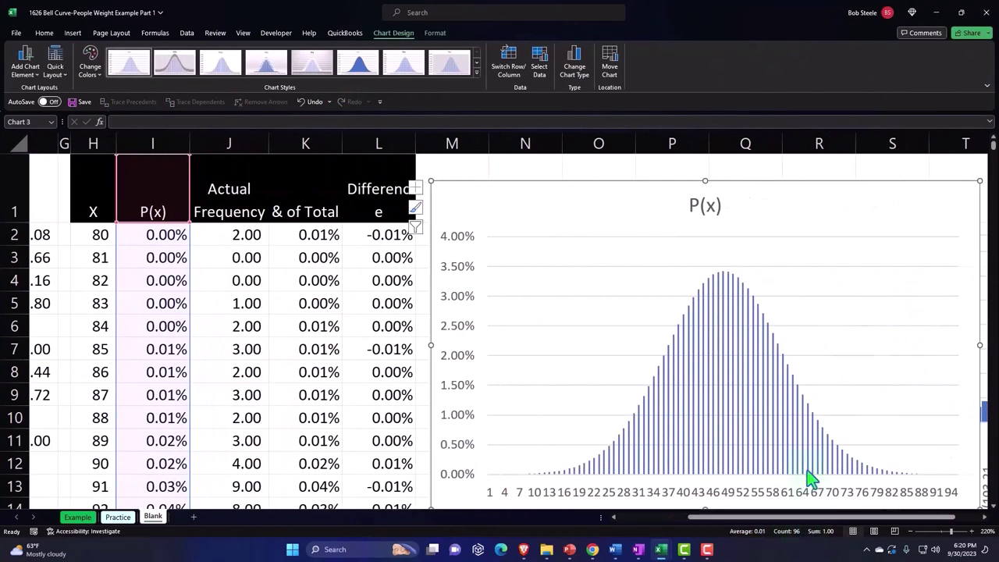
drag(697, 215, 552, 60)
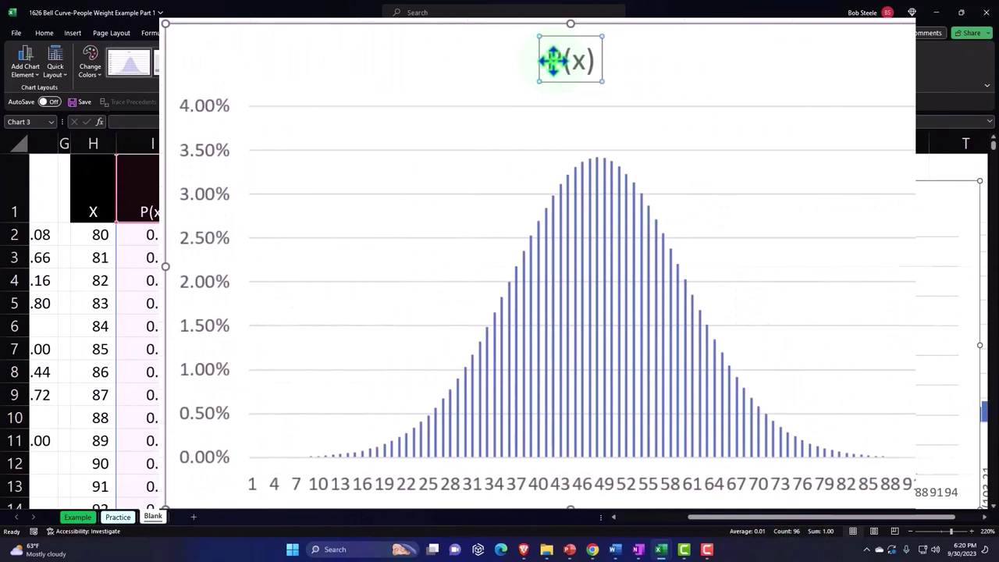
drag(540, 25, 541, 24)
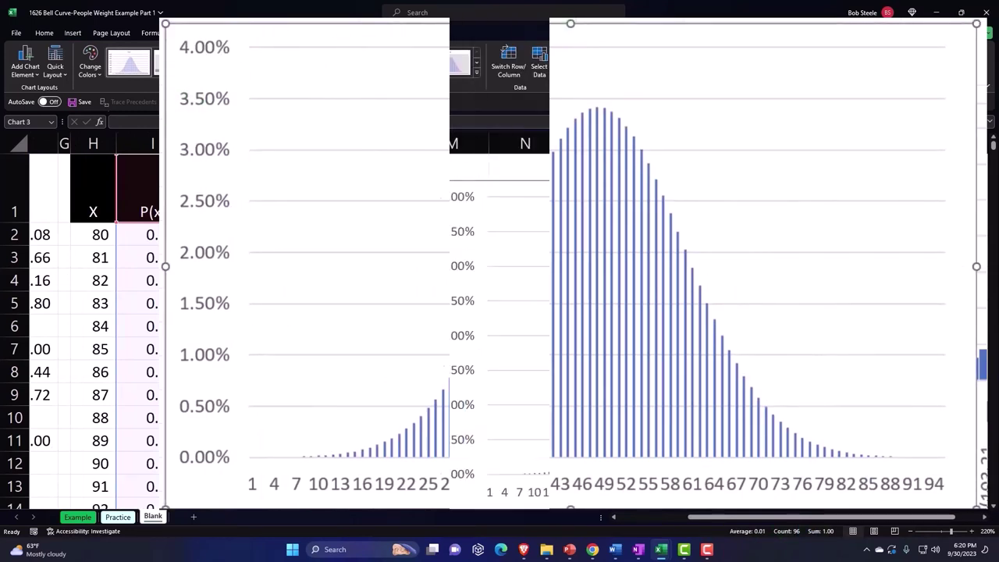
Step: Move the existing histogram chart further right, out of the P(x) chart's way
scroll(780, 523, right, 2)
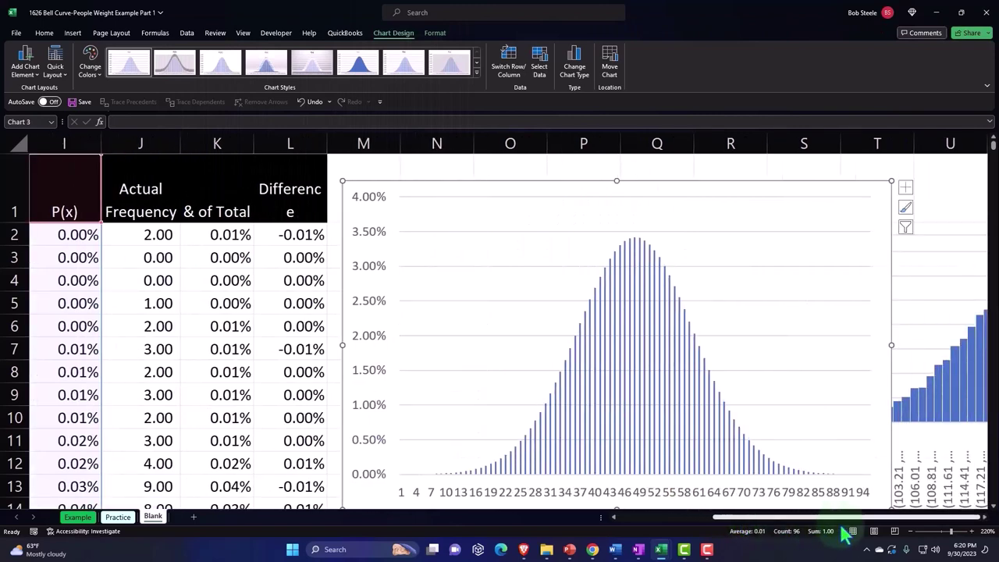
scroll(984, 522, right, 2)
click(985, 518)
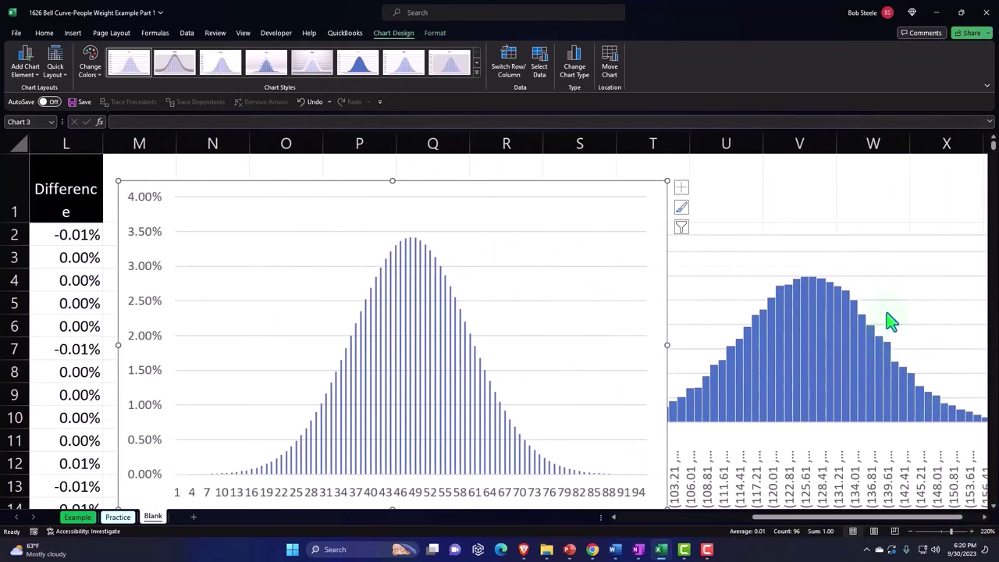
drag(823, 255, 947, 232)
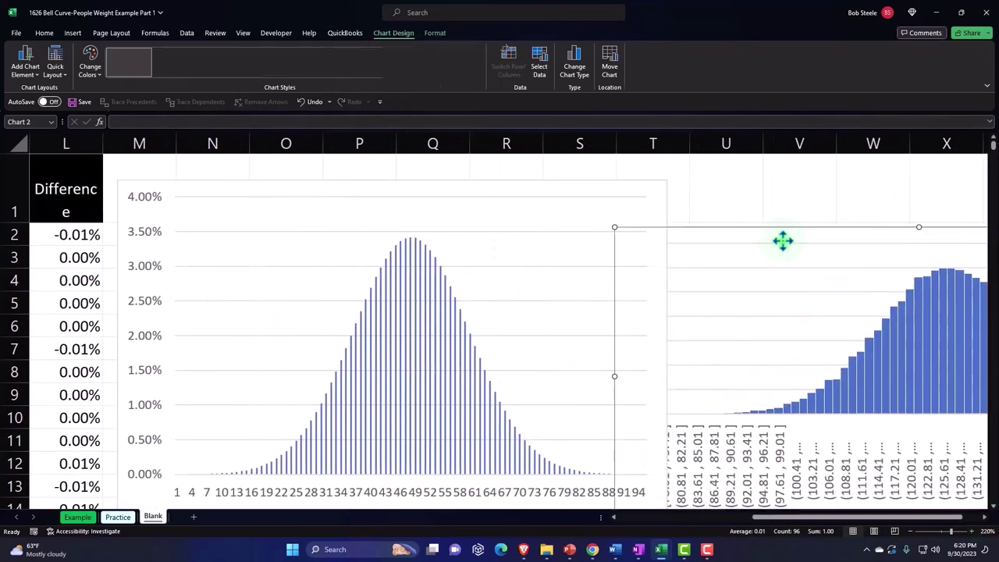
drag(747, 234, 829, 194)
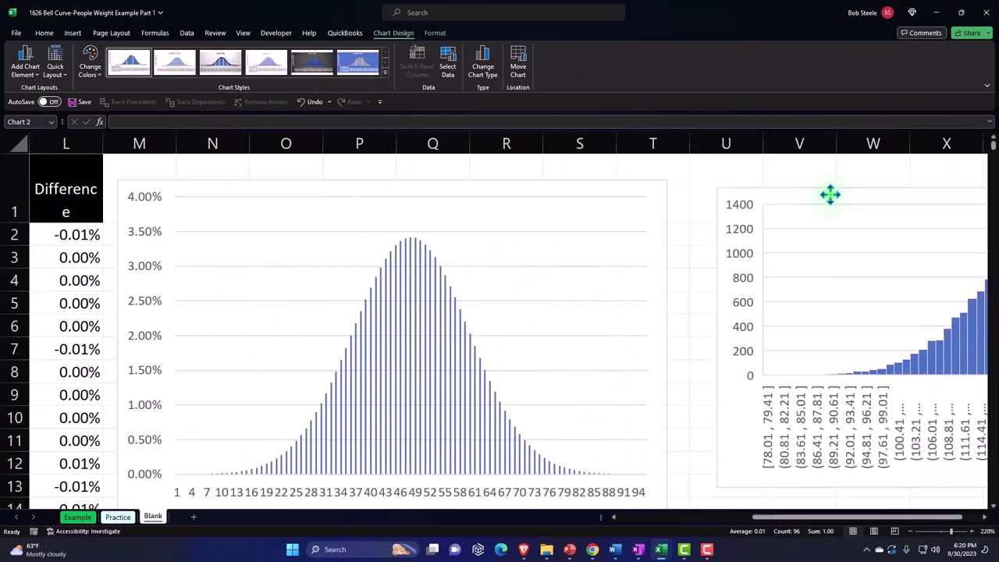
drag(780, 516, 677, 516)
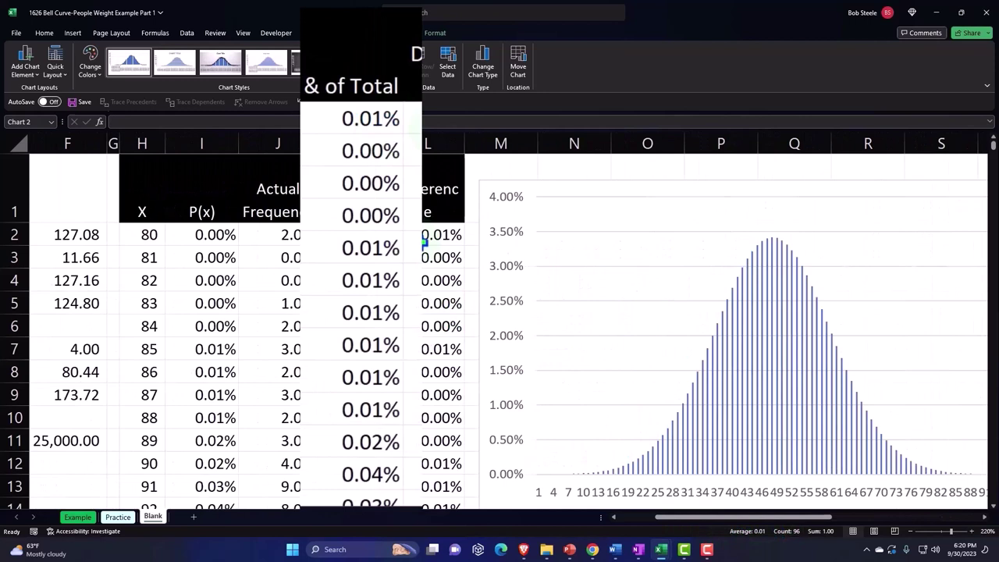
click(571, 200)
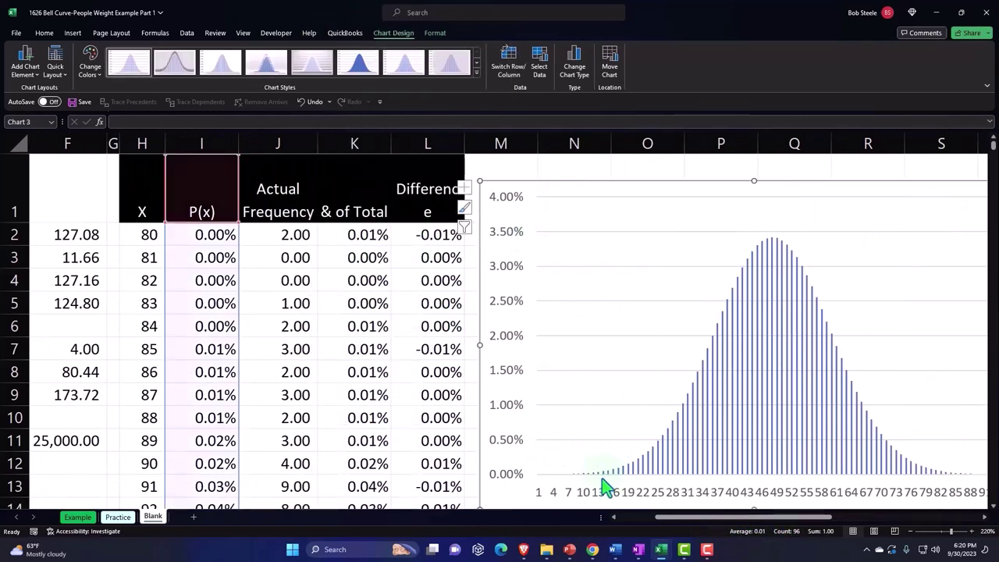
click(985, 519)
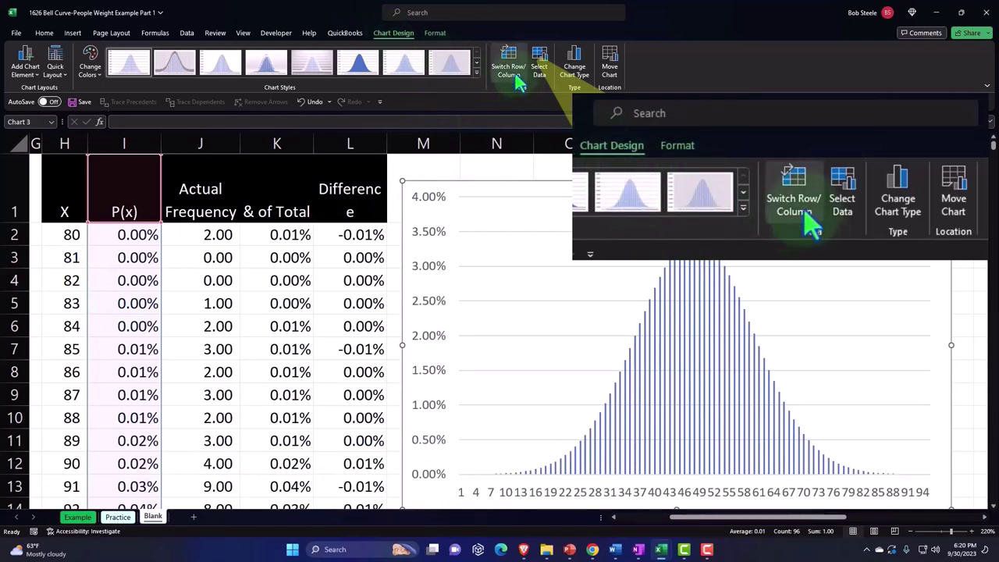
Step: Set the P(x) chart's horizontal axis labels to the X values in H2:H96
click(537, 68)
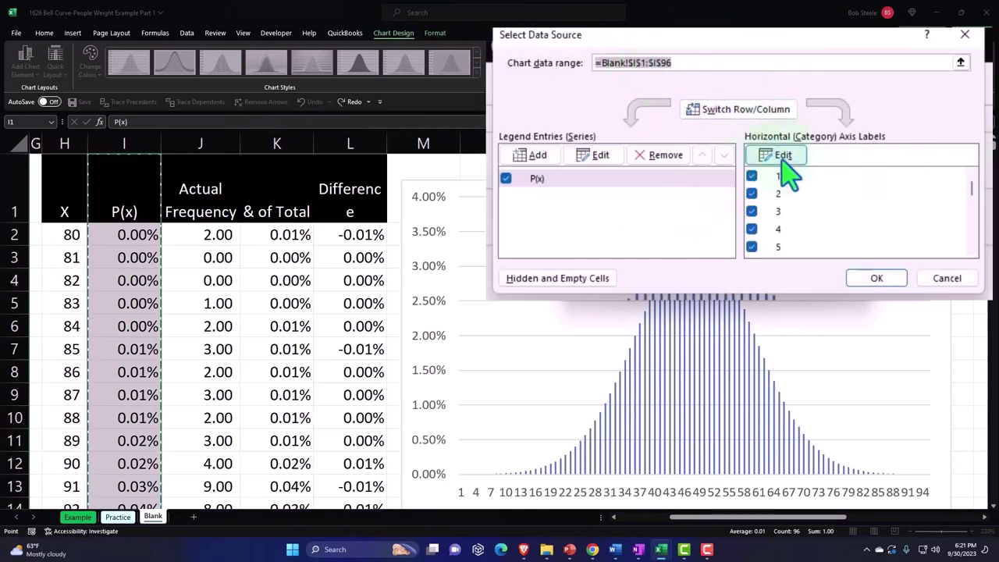
click(782, 160)
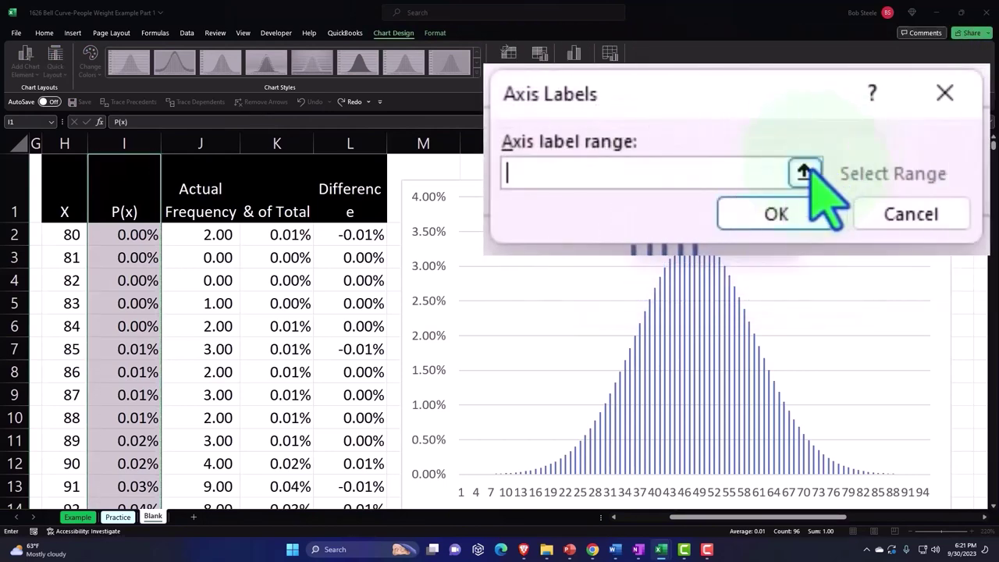
click(805, 174)
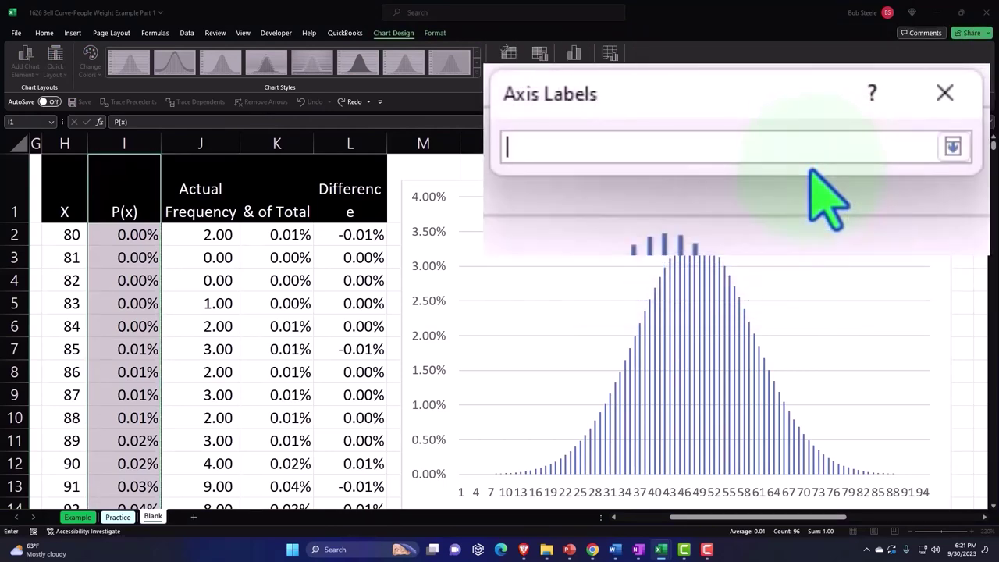
click(64, 234)
key(ctrl+shift+Down)
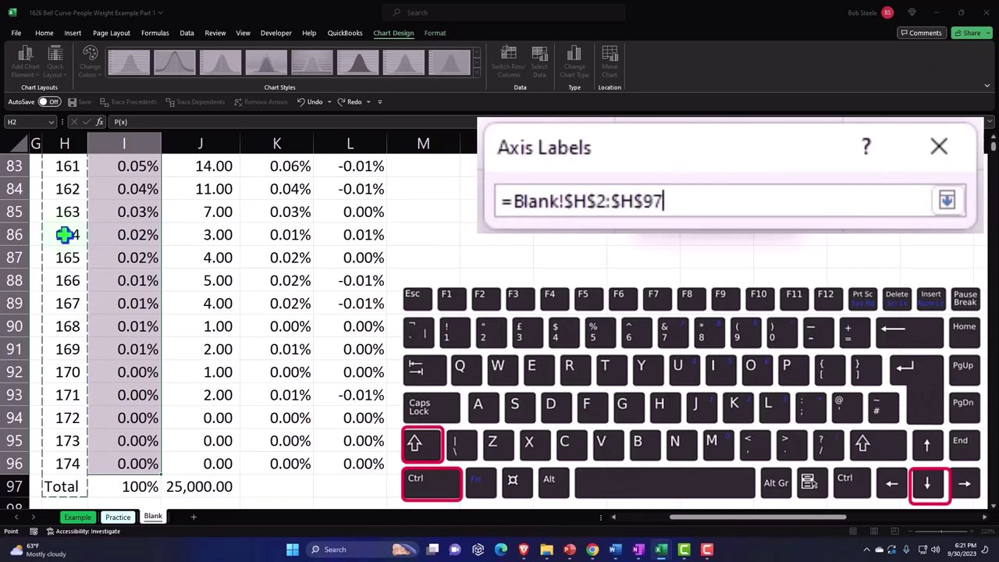
key(shift+Up)
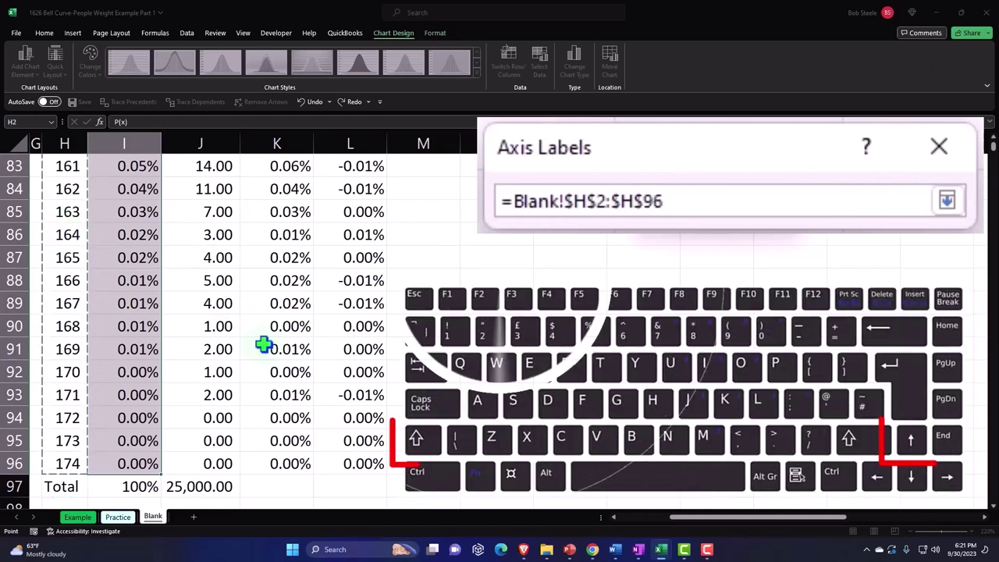
scroll(326, 349, up, 5)
scroll(326, 348, up, 20)
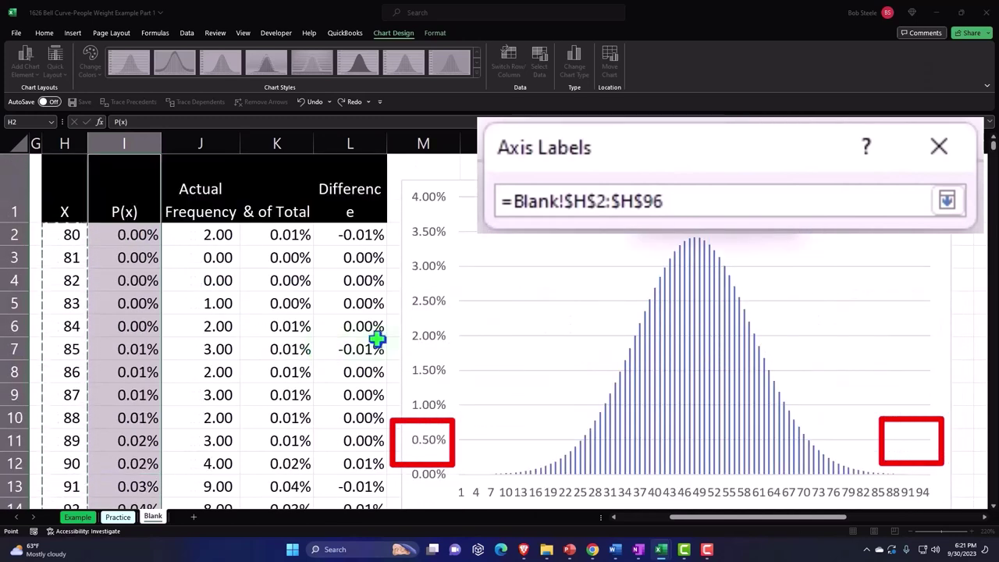
click(945, 201)
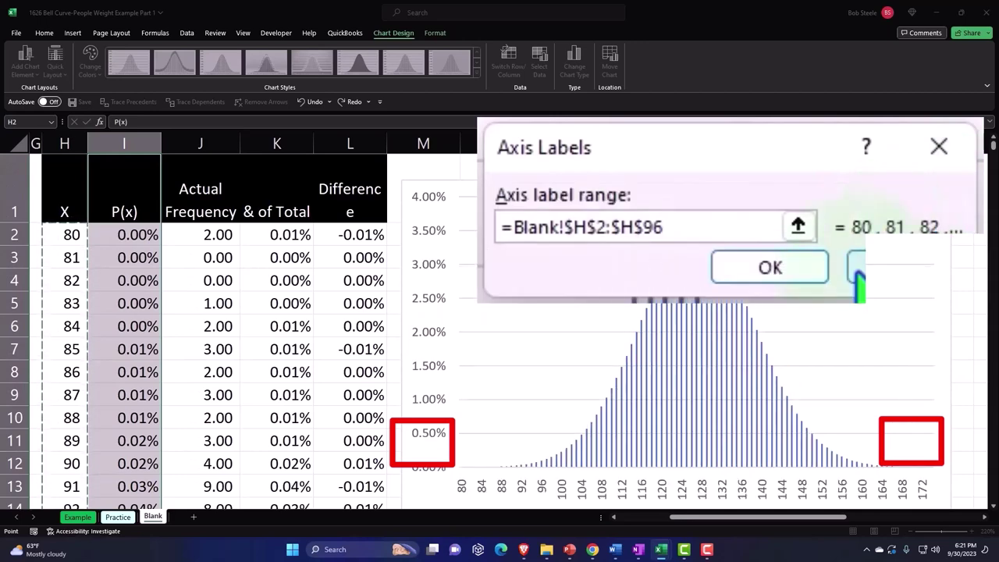
click(794, 281)
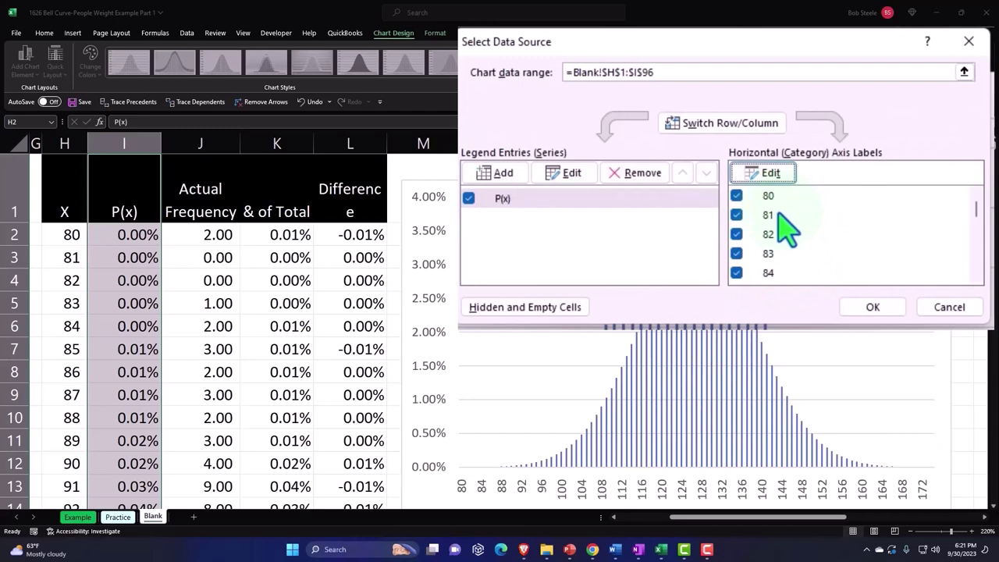
click(869, 310)
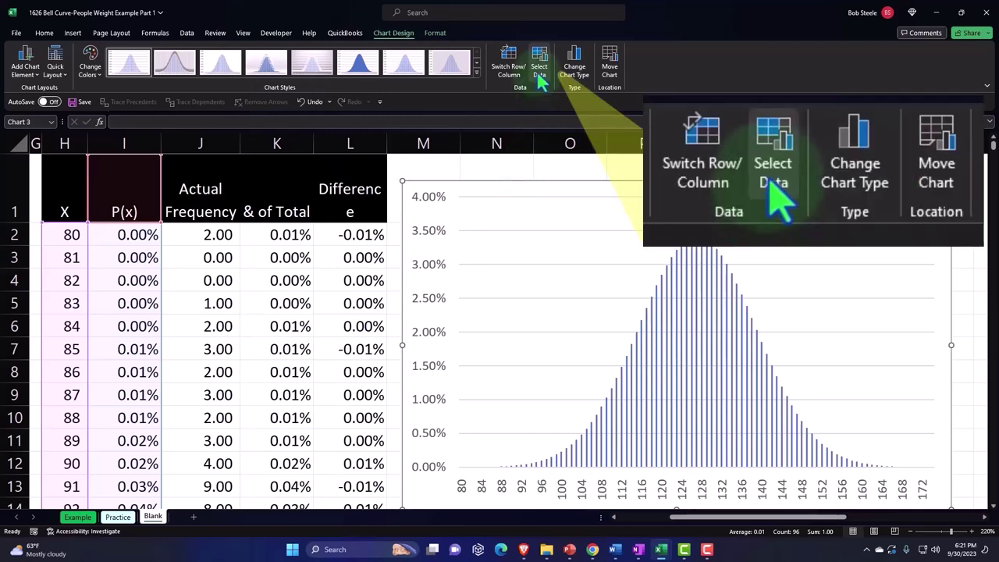
Step: Add a series named from K1 with values K2:K96 to the P(x) chart
click(538, 70)
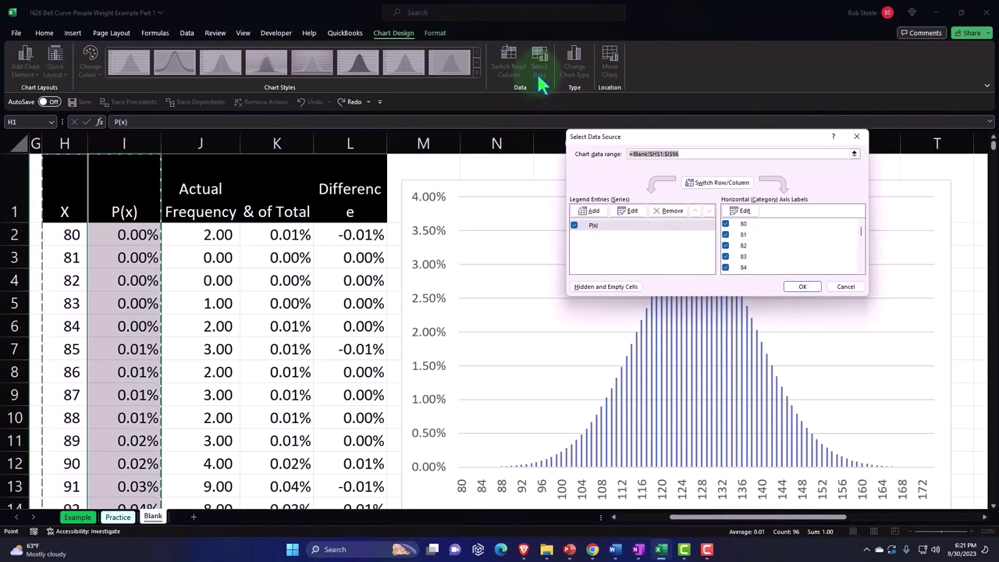
click(591, 211)
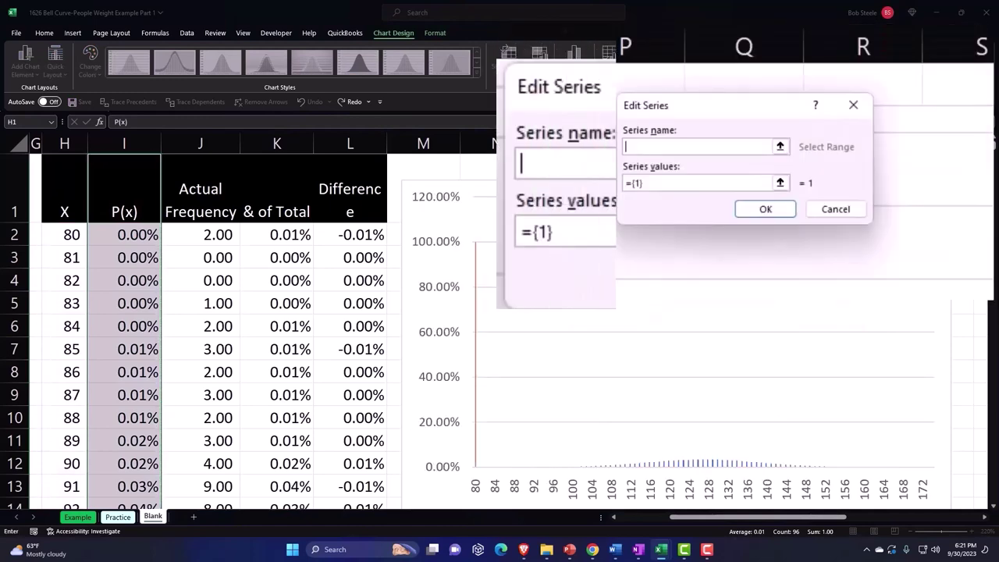
click(302, 206)
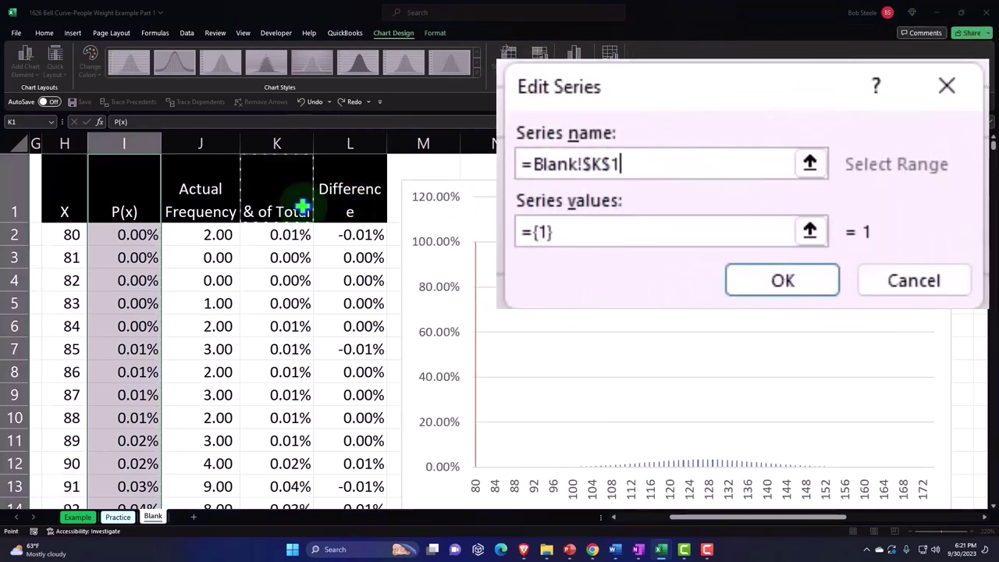
click(587, 238)
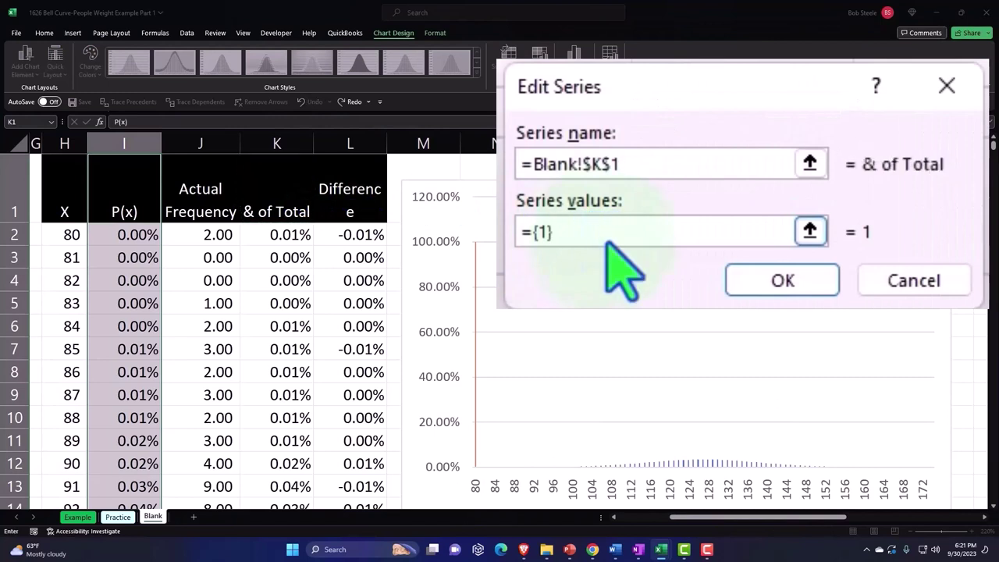
click(809, 230)
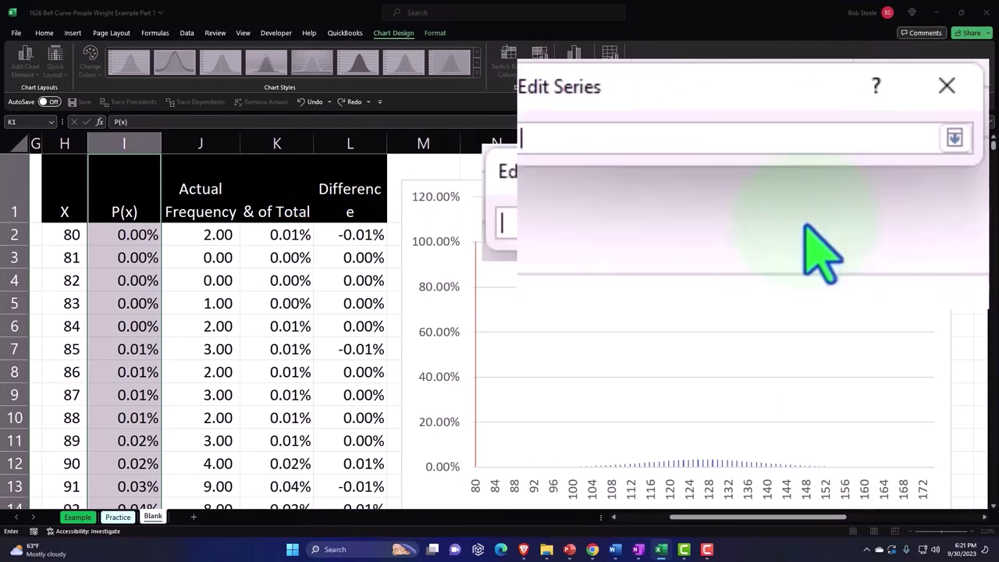
click(288, 235)
key(ctrl+shift+Down)
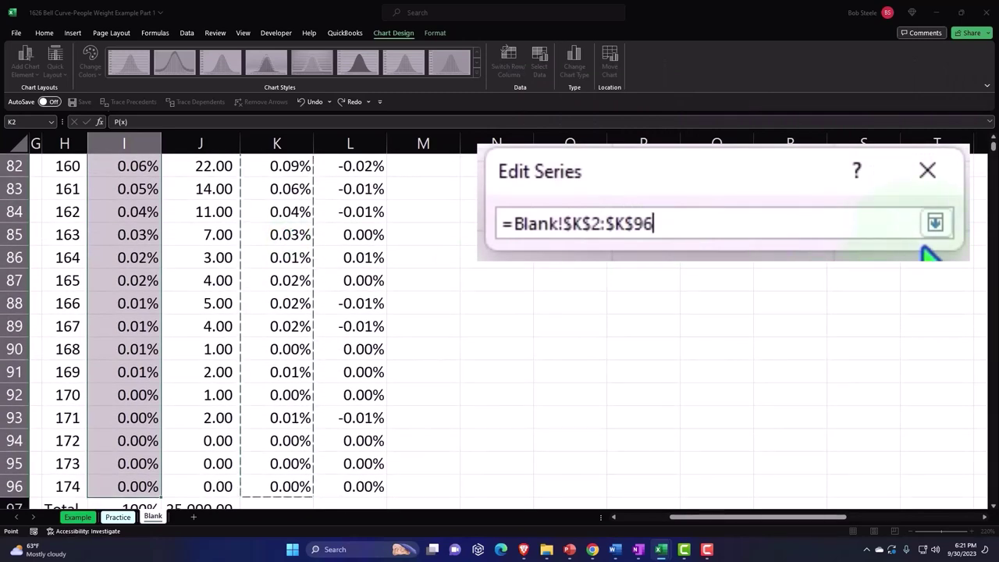
click(934, 224)
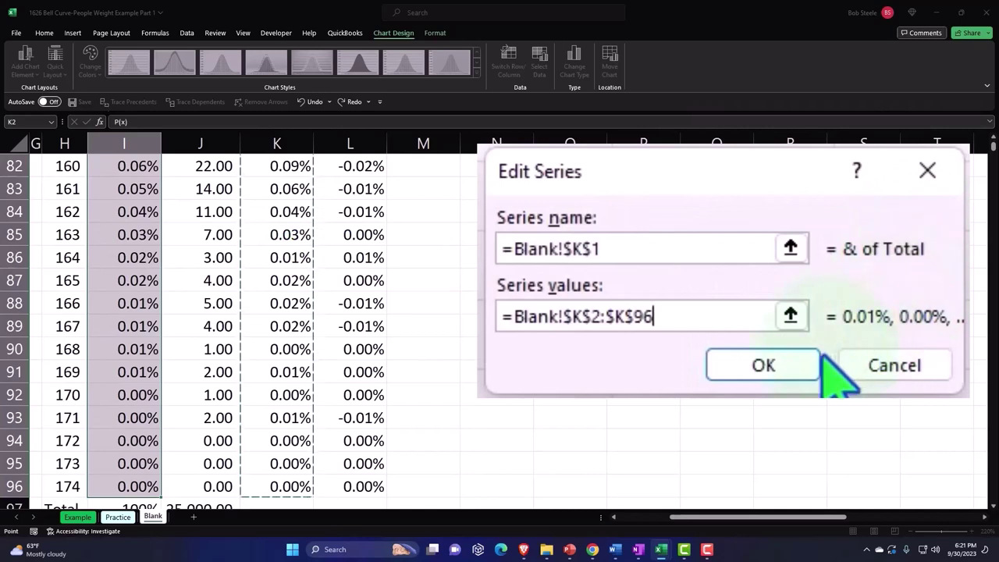
click(807, 367)
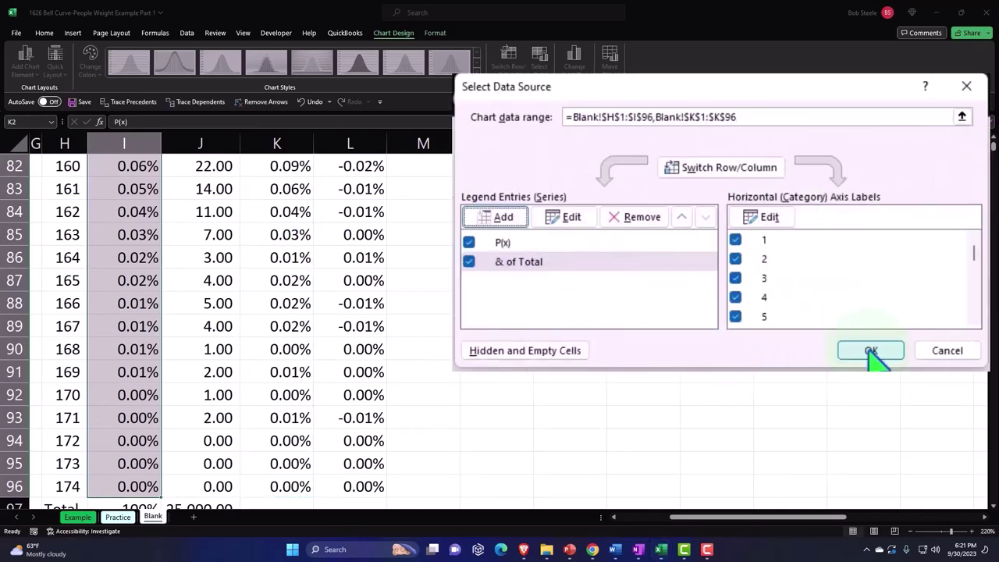
click(871, 351)
Step: Drag the P(x) and & of Total chart down to sit below the histogram
scroll(778, 336, up, 17)
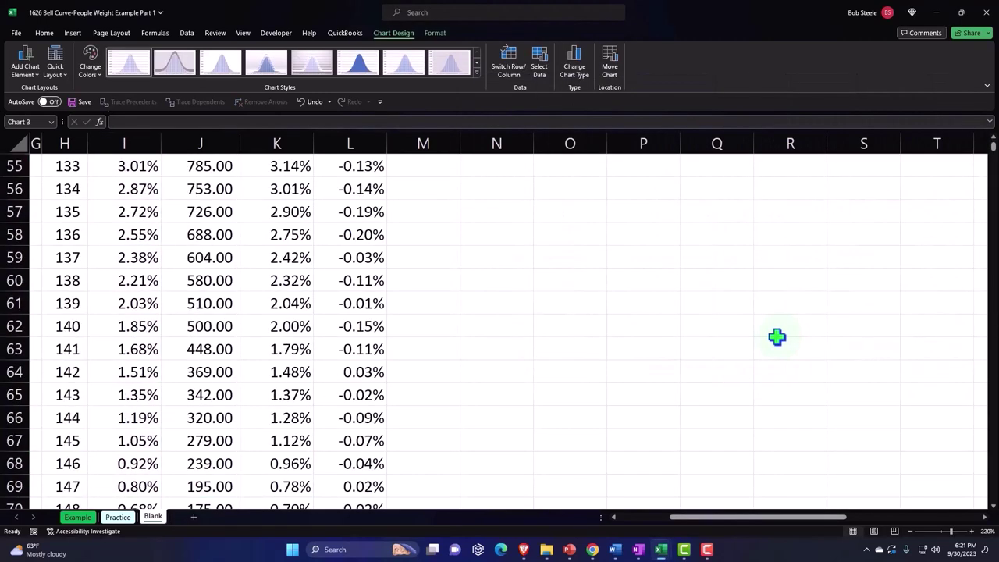
scroll(776, 336, up, 10)
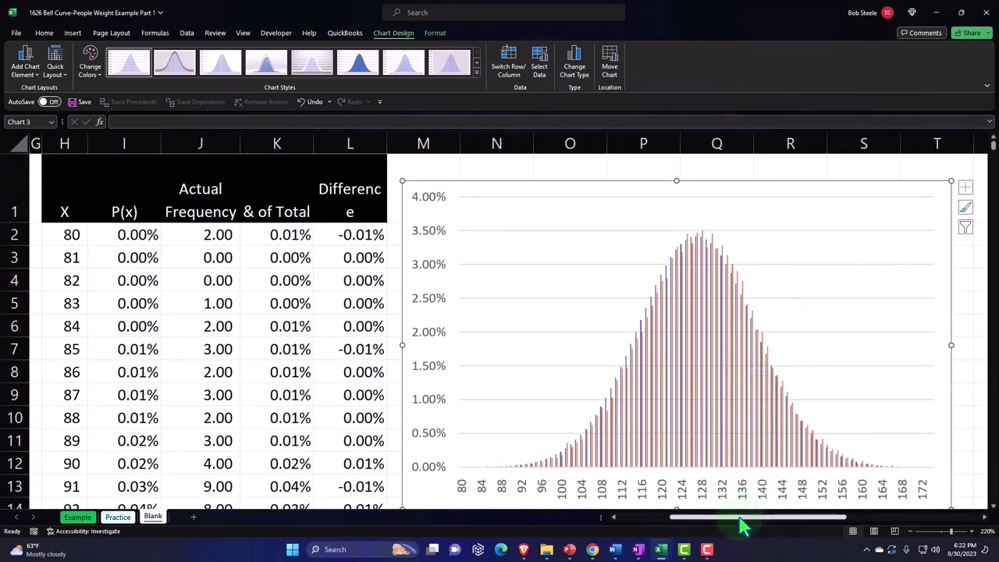
drag(741, 527, 798, 521)
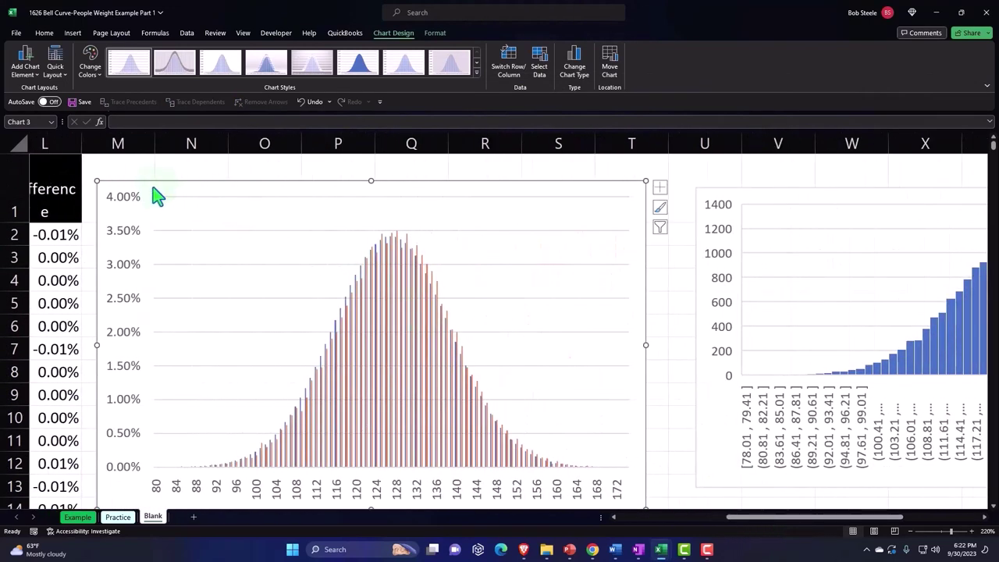
drag(156, 195, 749, 419)
drag(769, 523, 828, 523)
scroll(736, 401, down, 2)
drag(468, 271, 582, 356)
scroll(580, 355, up, 3)
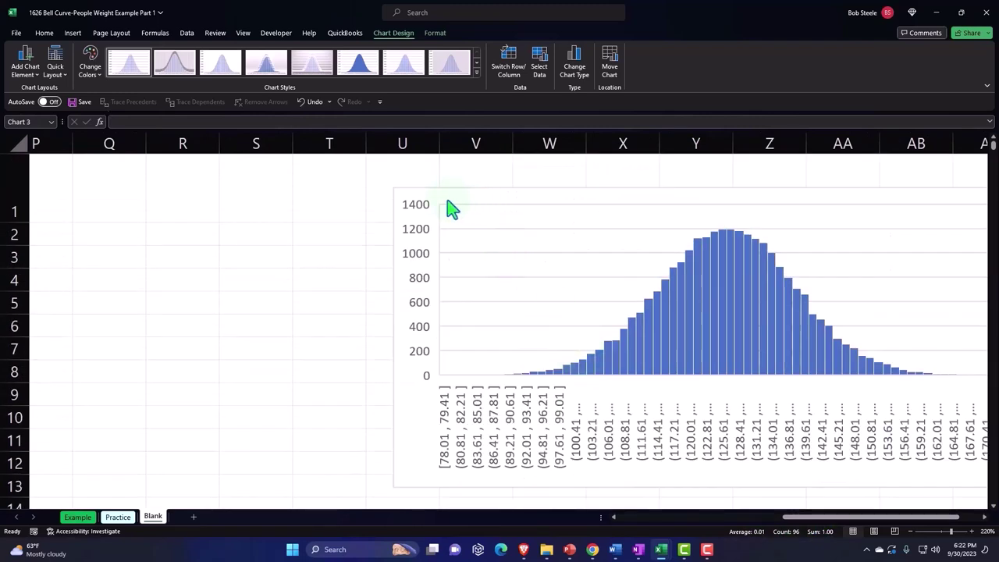
drag(422, 201, 636, 188)
scroll(640, 216, down, 2)
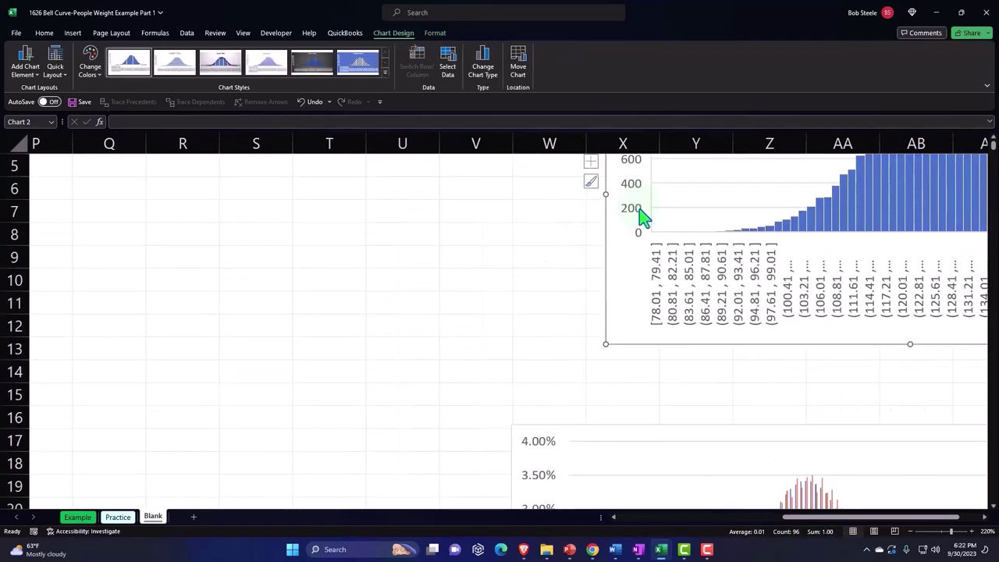
drag(564, 358, 661, 349)
Step: Leave the chart and move the selection back to cell C1
scroll(858, 527, right, 2)
scroll(874, 432, down, 3)
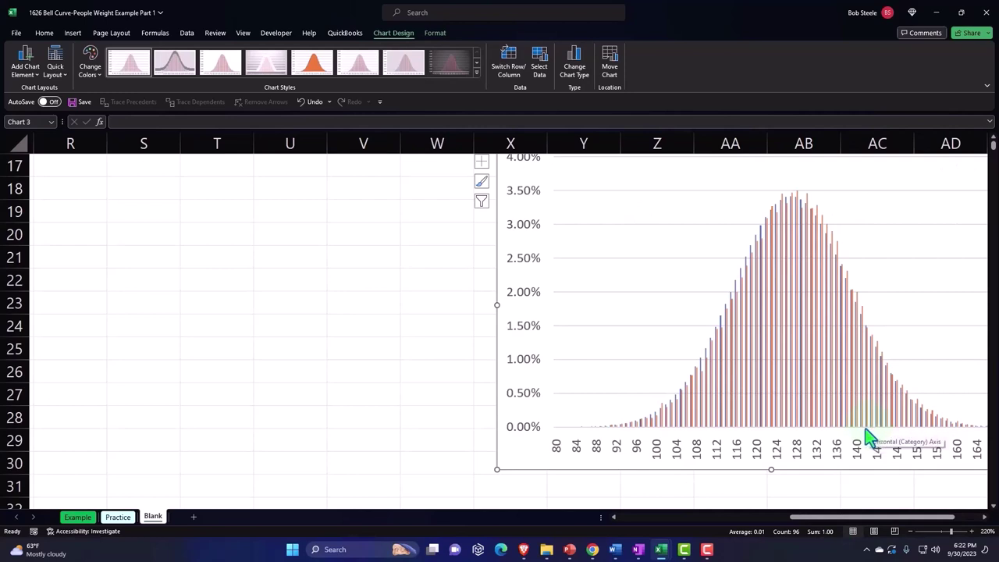
scroll(870, 437, up, 5)
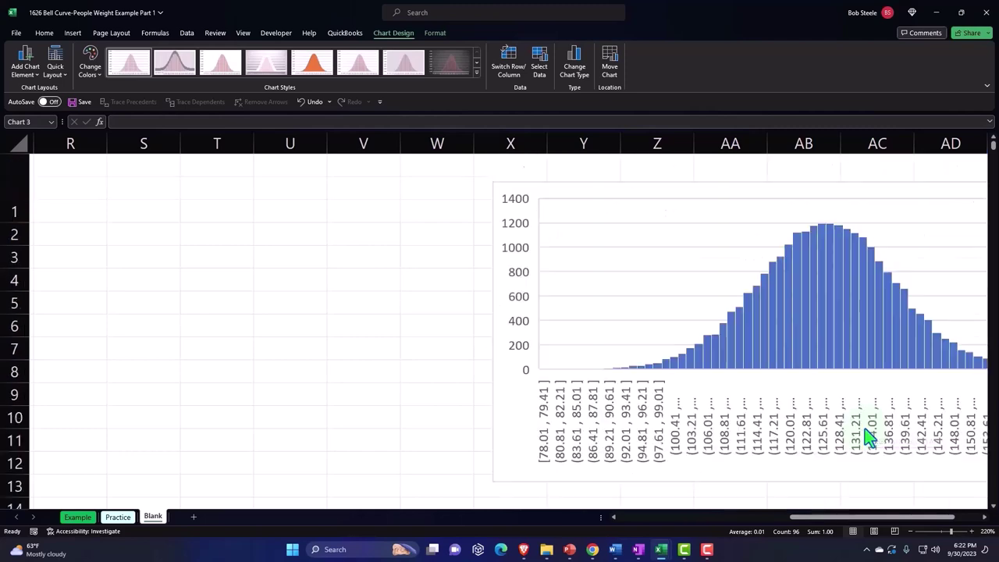
click(379, 206)
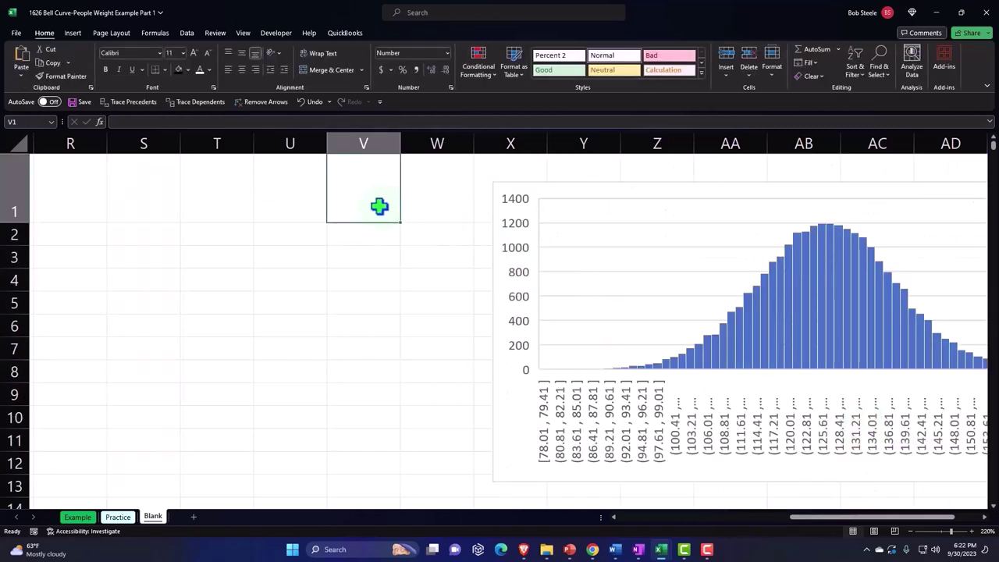
key(Left)
key(Left)
key(Left)
key(Left)
key(Left)
key(Left)
key(Left)
key(Left)
key(Left)
key(Left)
key(Left)
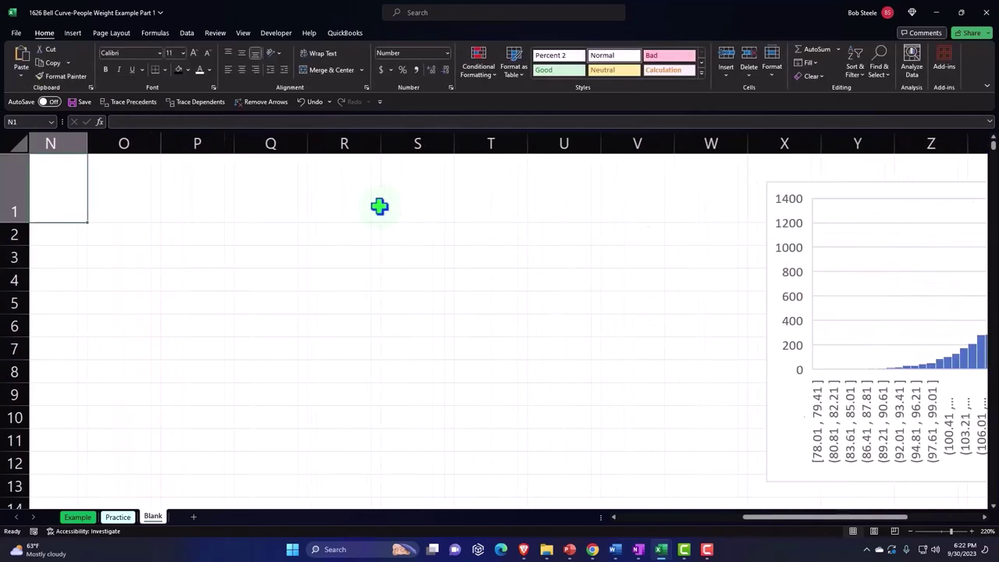
key(Left)
key(Left)
key(Left)
key(Left)
key(Left)
key(Left)
key(Left)
key(Left)
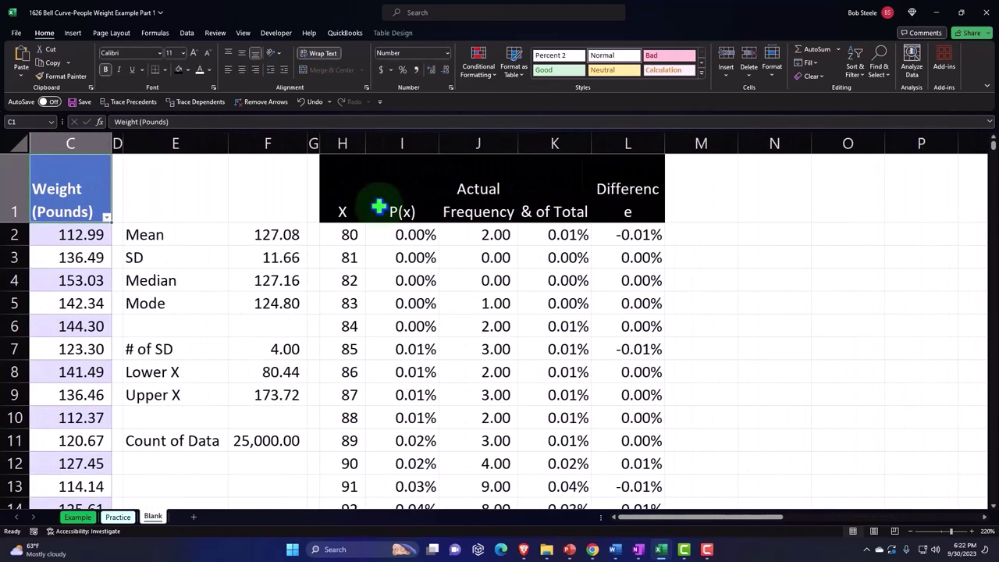
Step: Select P(x) in I1:I96 and insert a 2-D Area chart of it
click(394, 213)
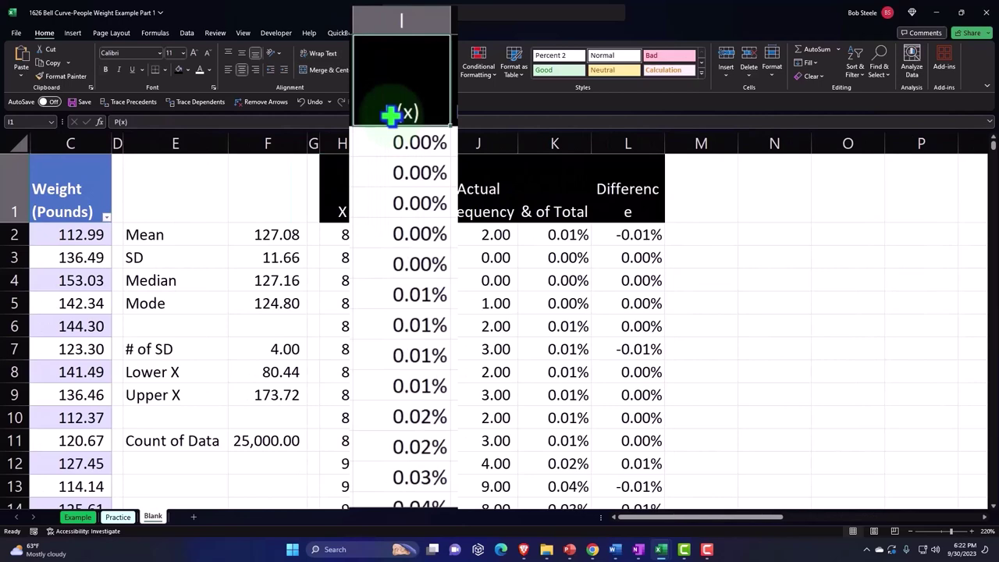
key(ctrl+shift+Down)
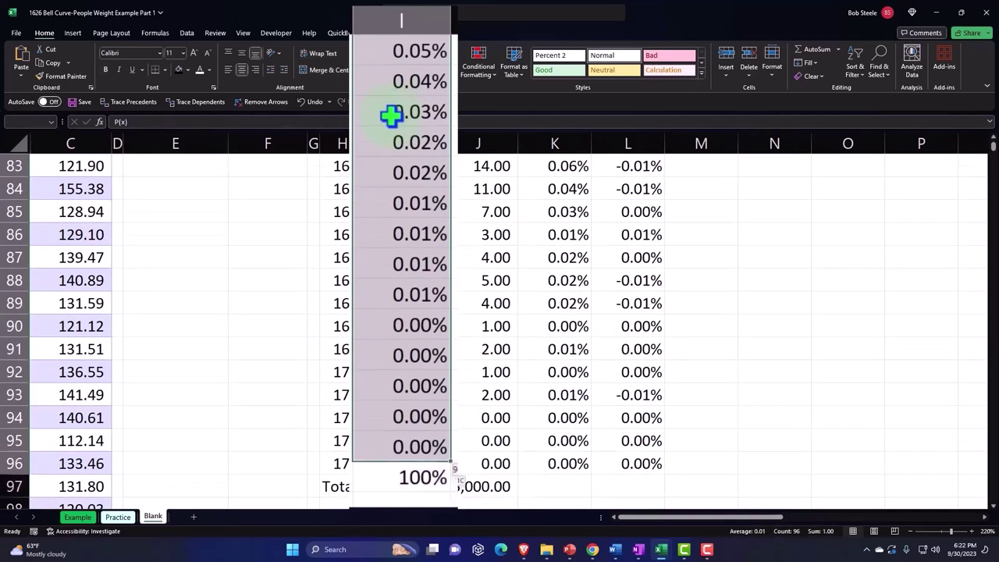
scroll(453, 245, up, 20)
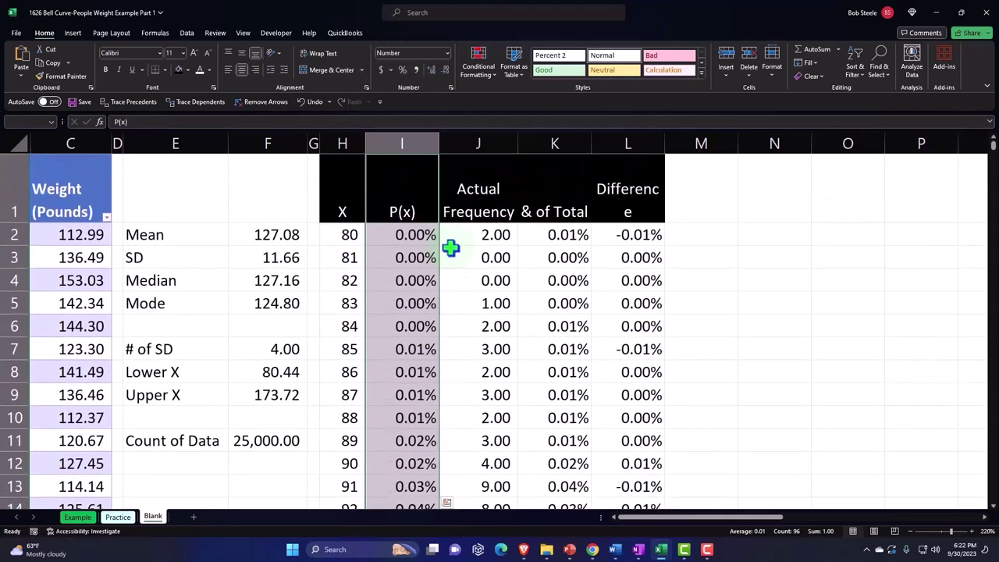
click(72, 34)
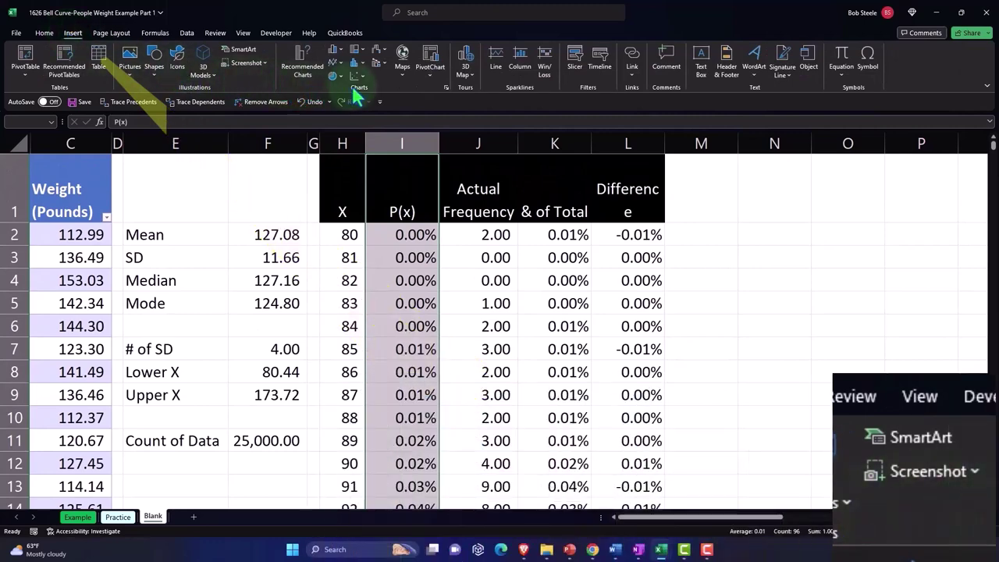
click(337, 62)
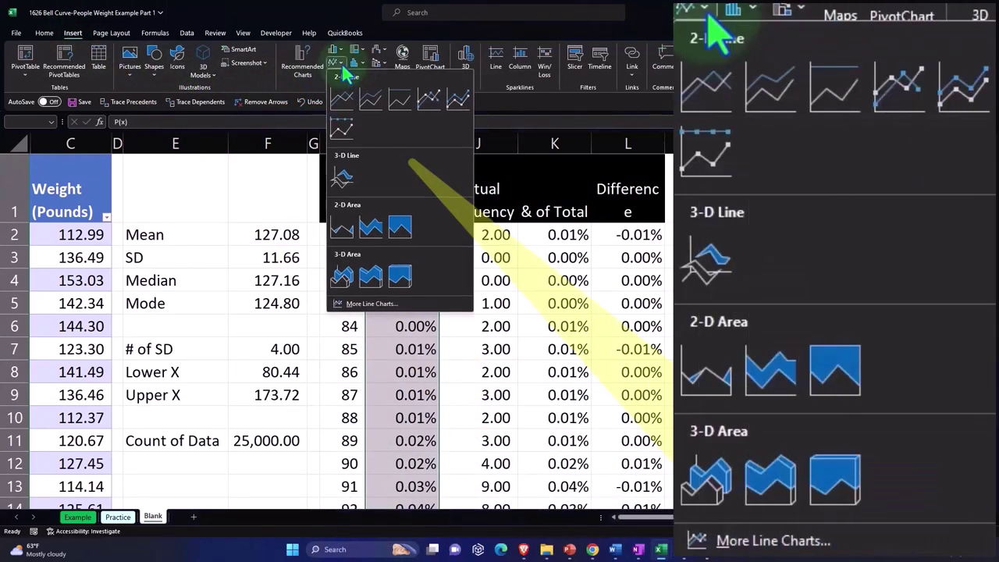
click(343, 229)
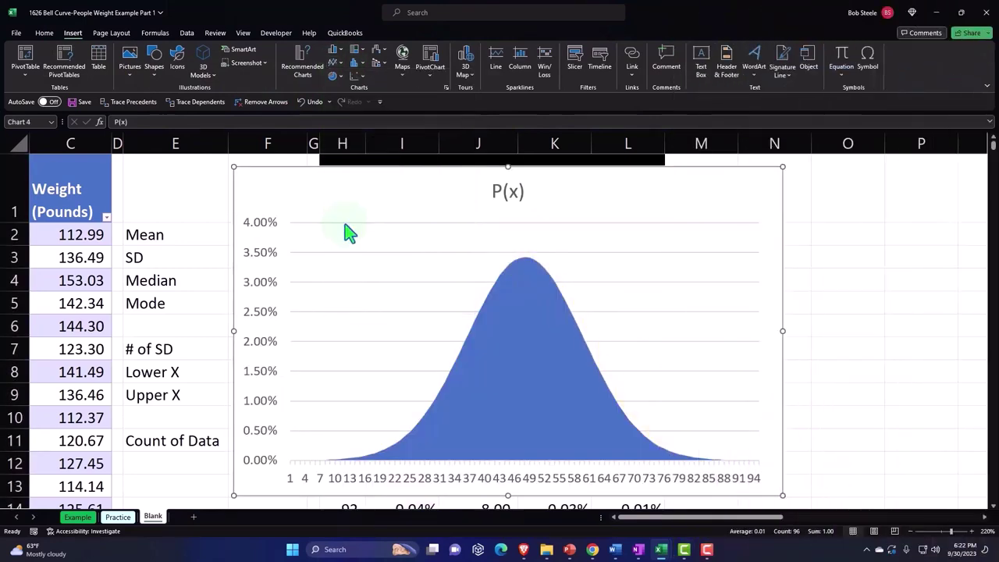
Step: Drag the area chart right of the Difference column, beside the data table
drag(278, 192, 698, 215)
drag(725, 516, 780, 516)
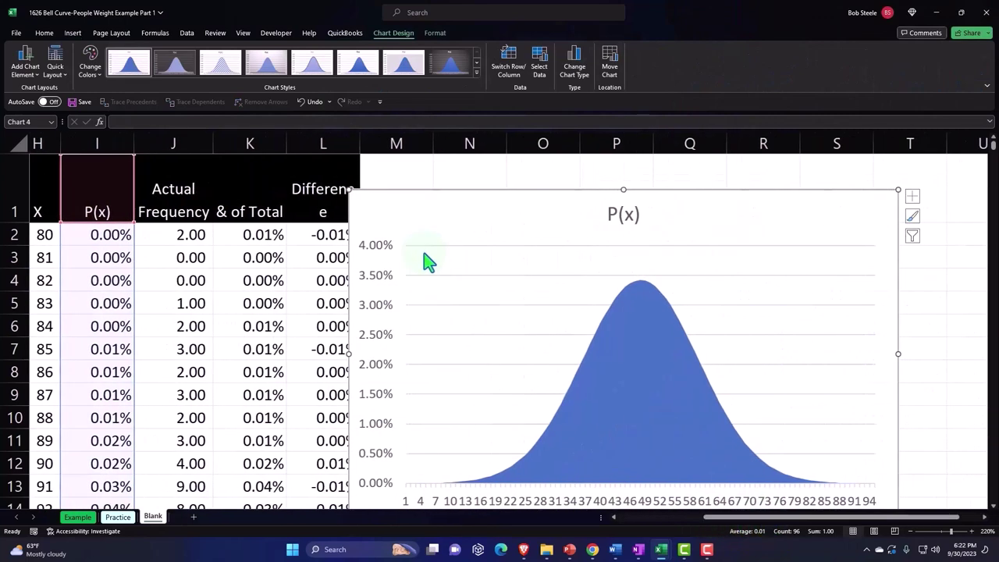
drag(443, 215, 467, 210)
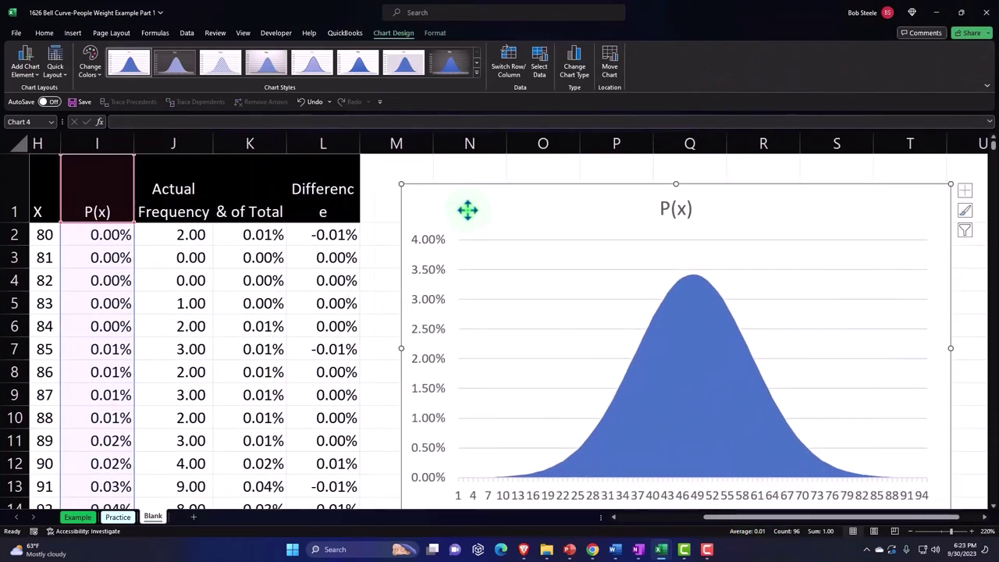
drag(433, 312, 296, 499)
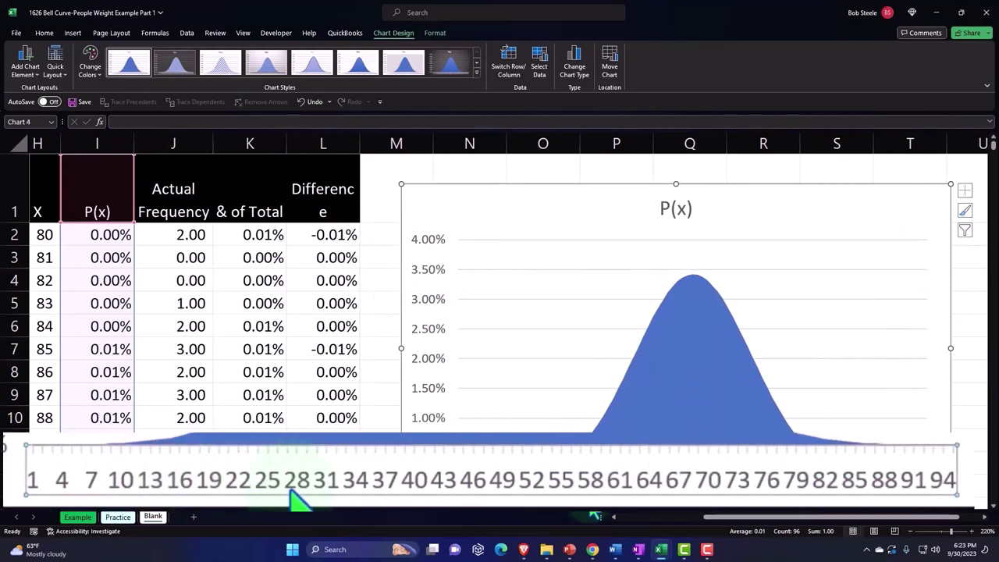
Step: Set the area chart's horizontal axis labels to a table column range; labels wrongly show 0.00%
click(539, 72)
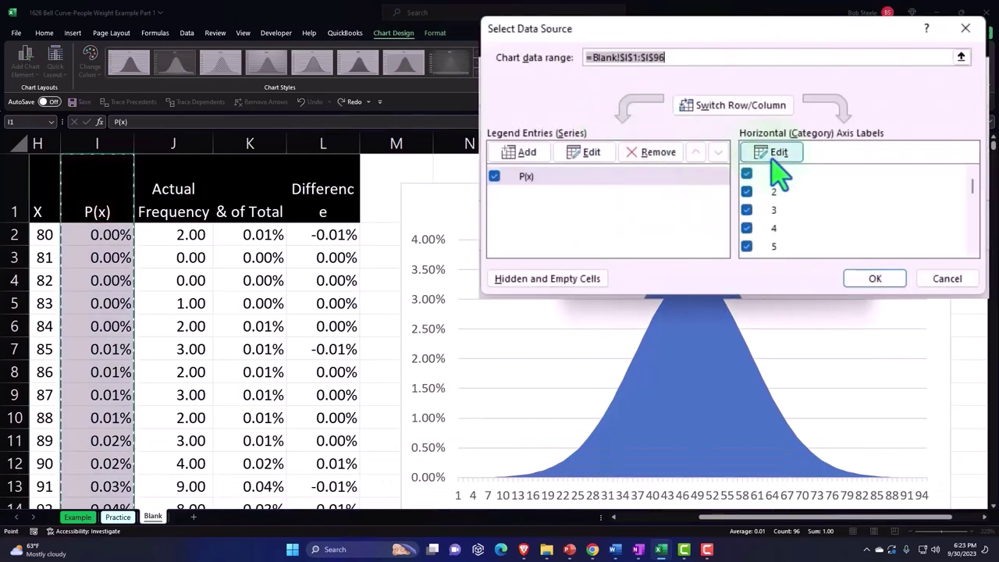
click(744, 211)
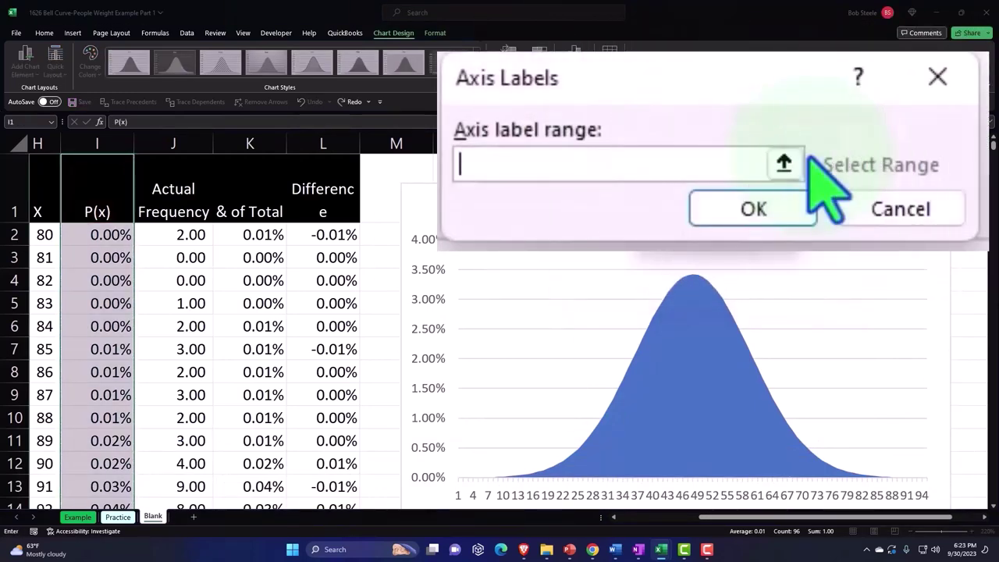
click(129, 226)
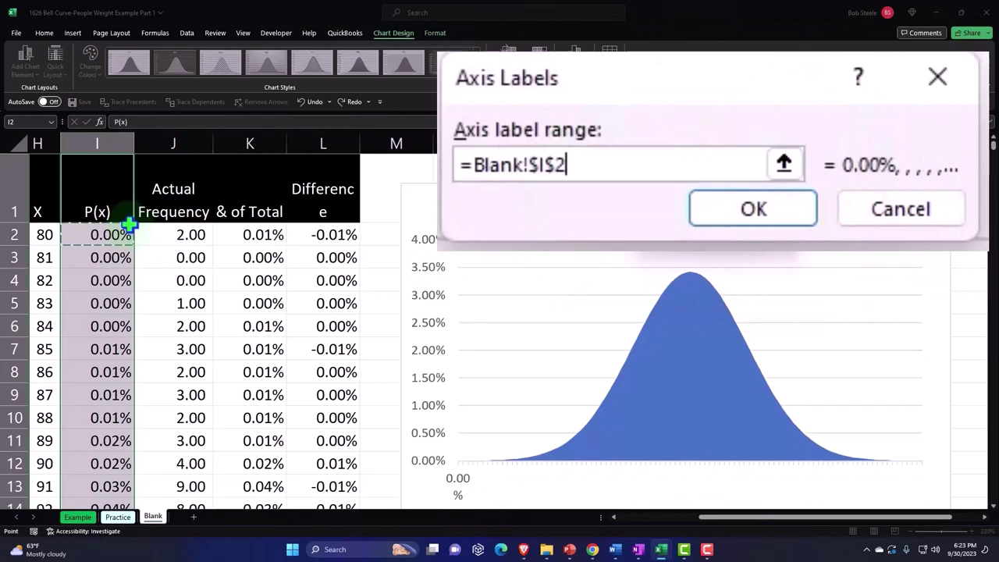
key(Left)
key(ctrl+shift+Down)
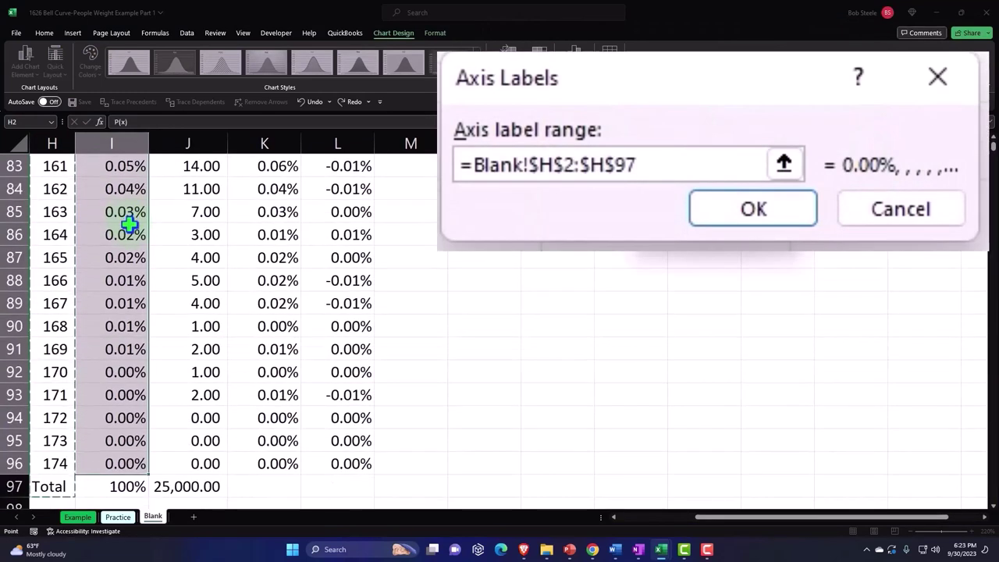
scroll(341, 295, up, 20)
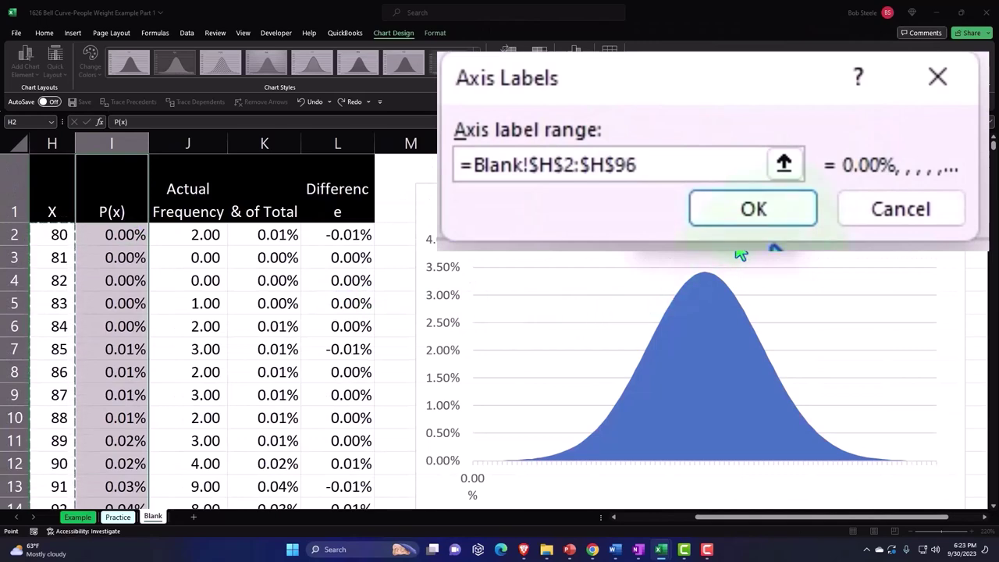
click(775, 220)
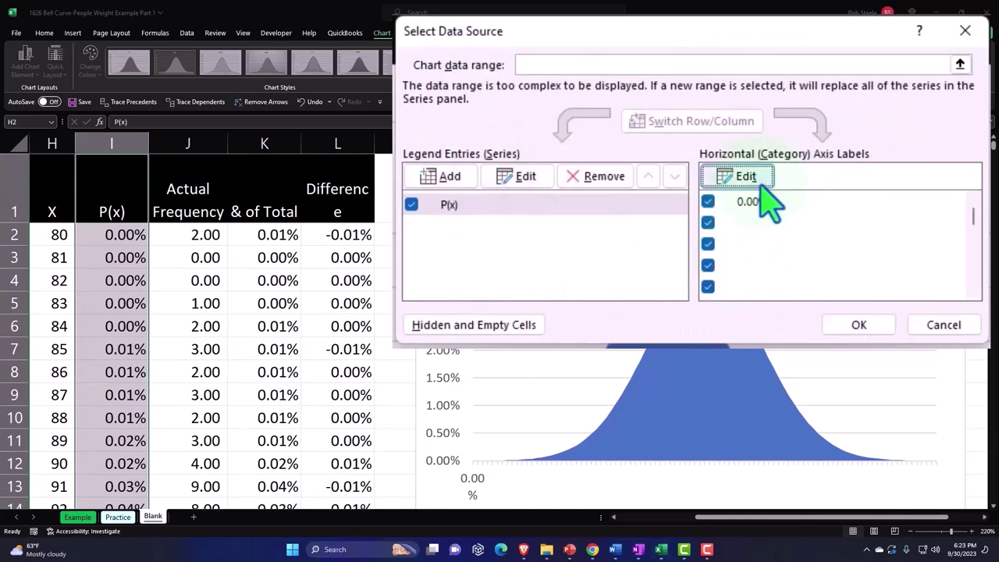
Step: Replace the axis label range with X values H2:H96 so the axis reads 80 to 172
click(755, 186)
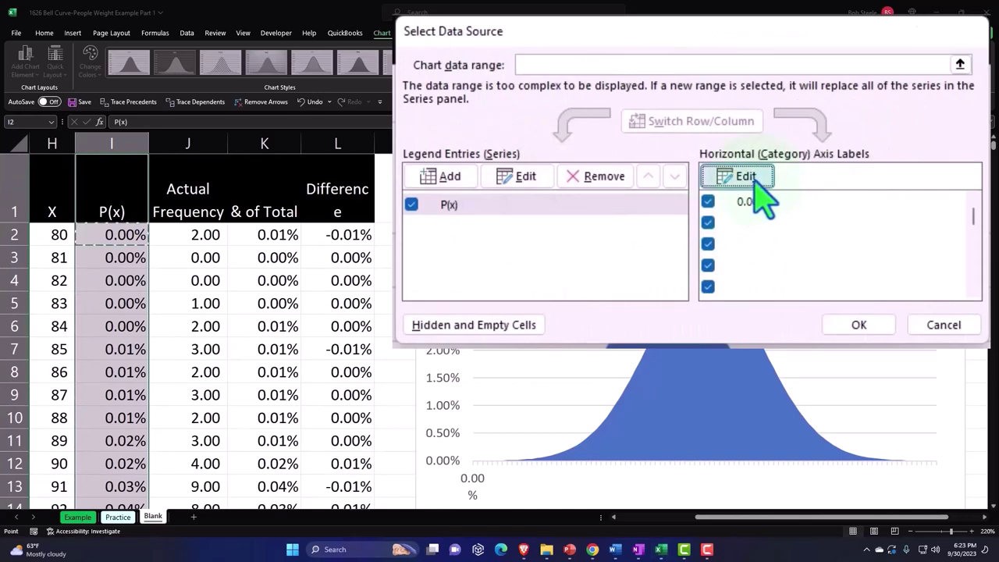
key(BackSpace)
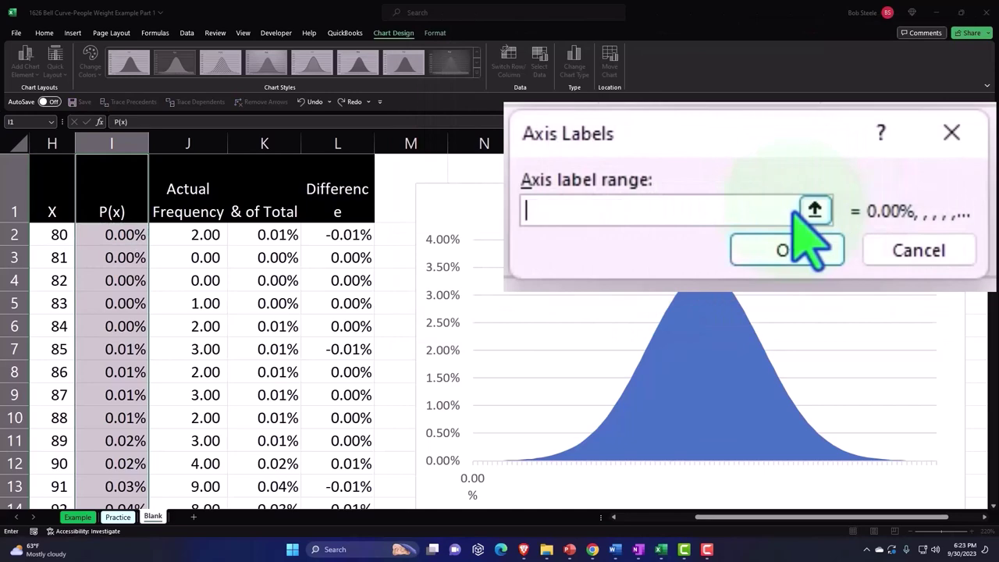
click(814, 209)
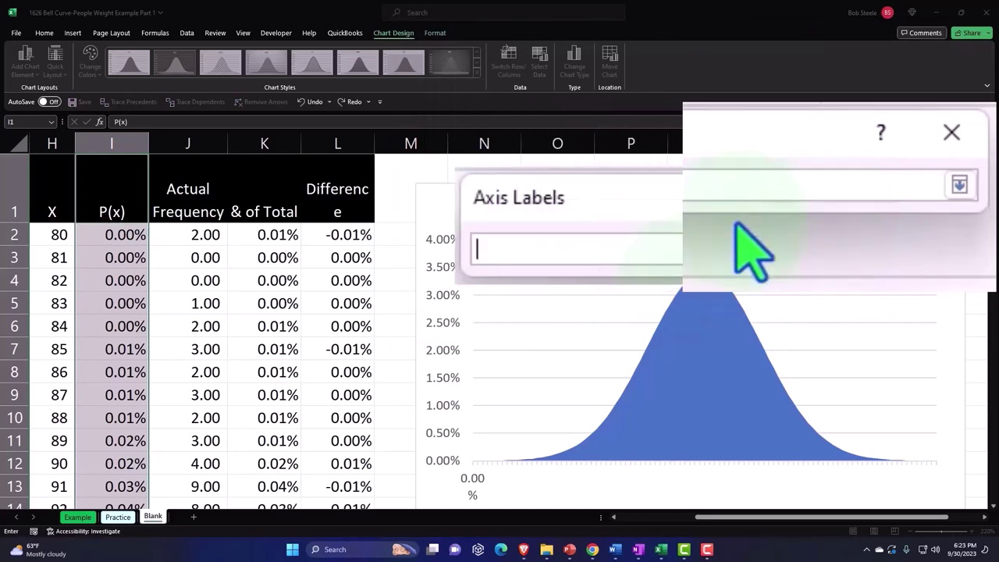
click(57, 234)
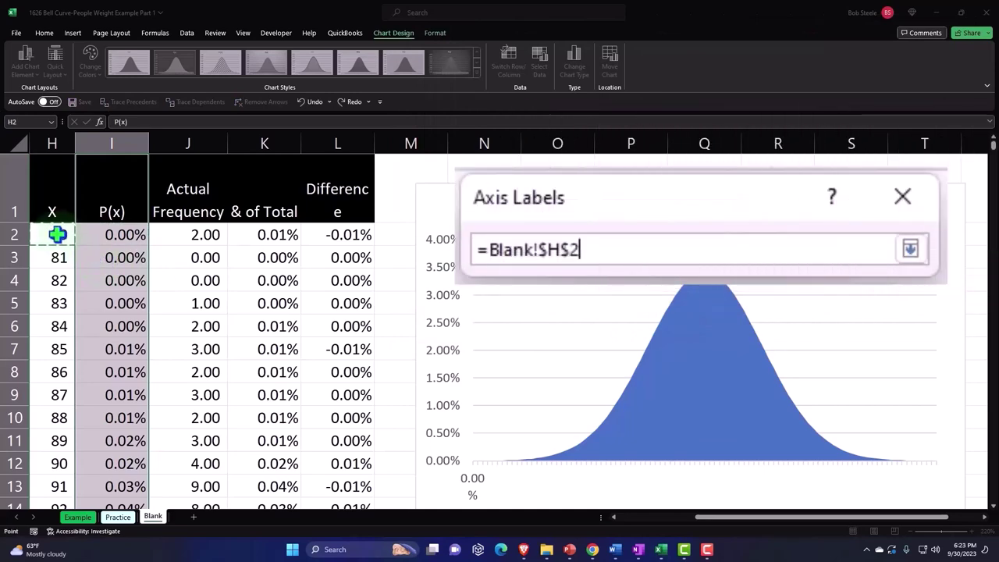
key(ctrl+shift+Down)
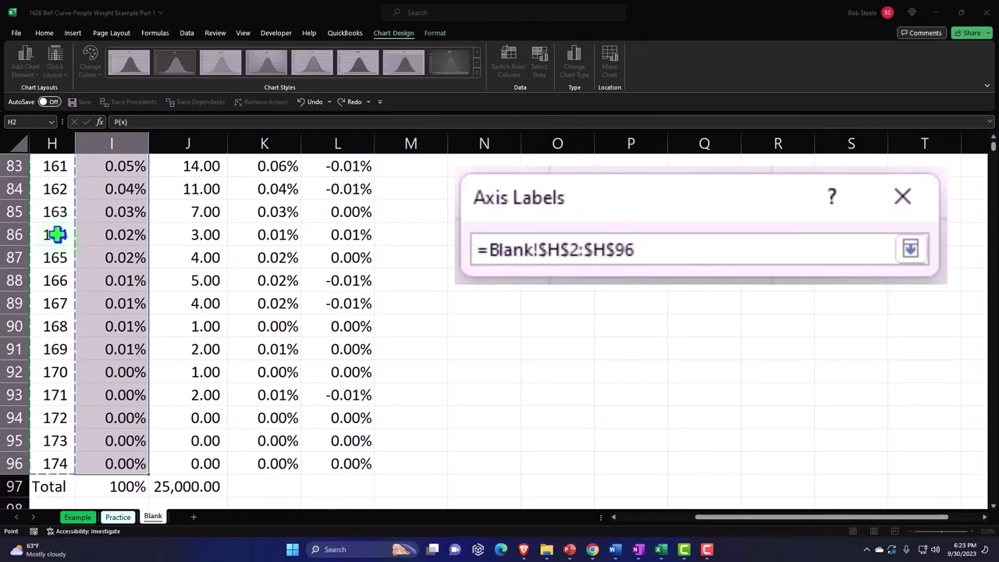
scroll(267, 272, up, 20)
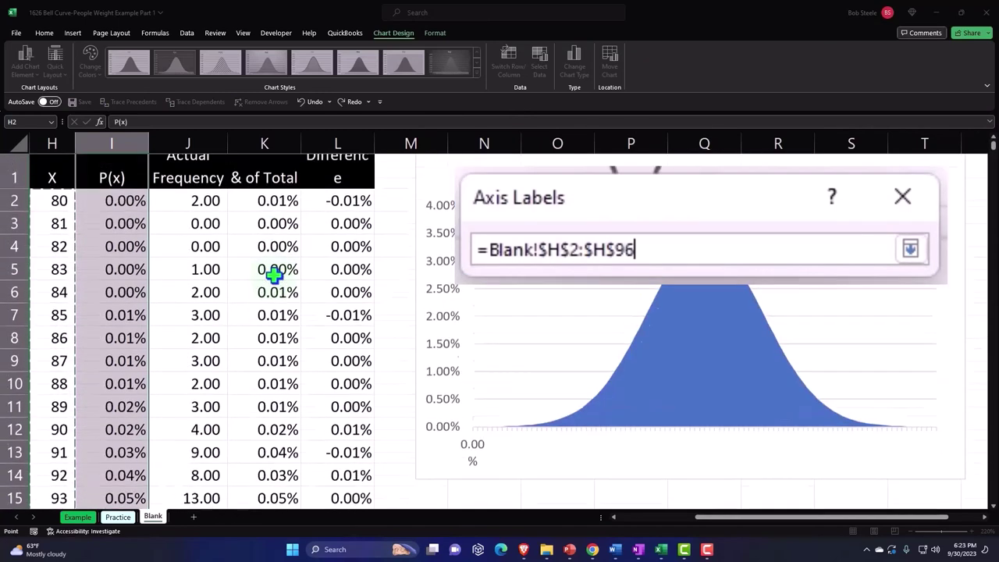
scroll(273, 272, up, 1)
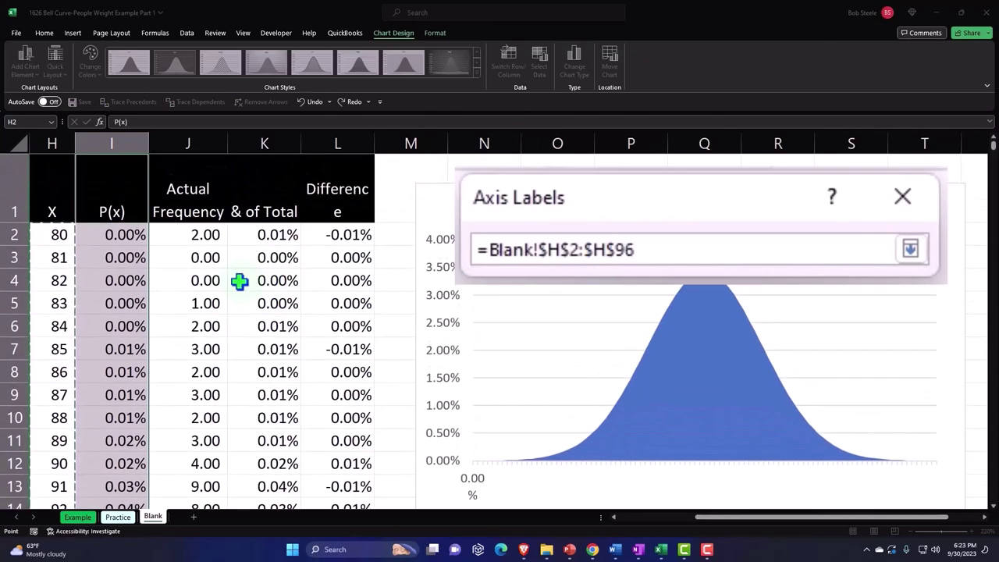
click(910, 248)
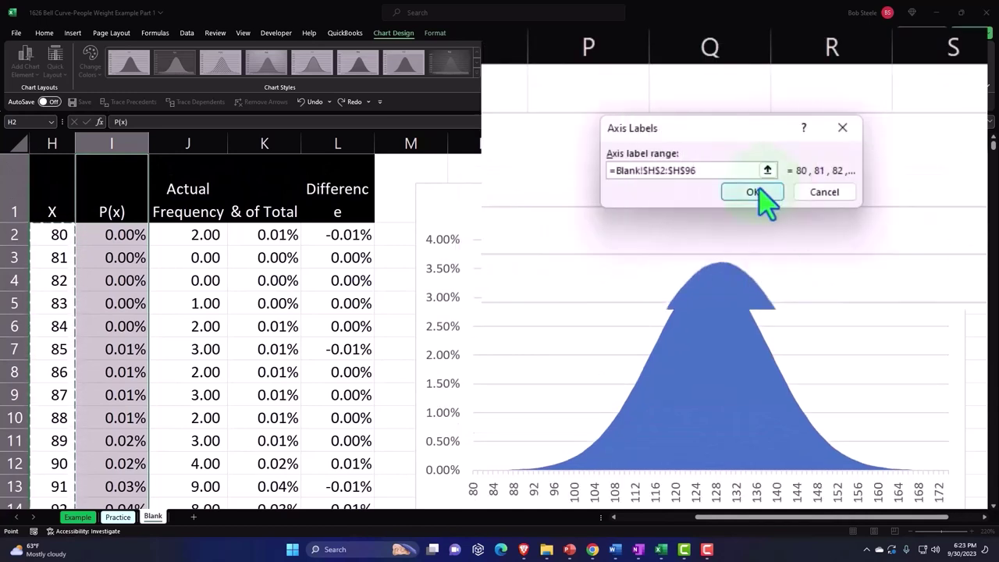
click(773, 191)
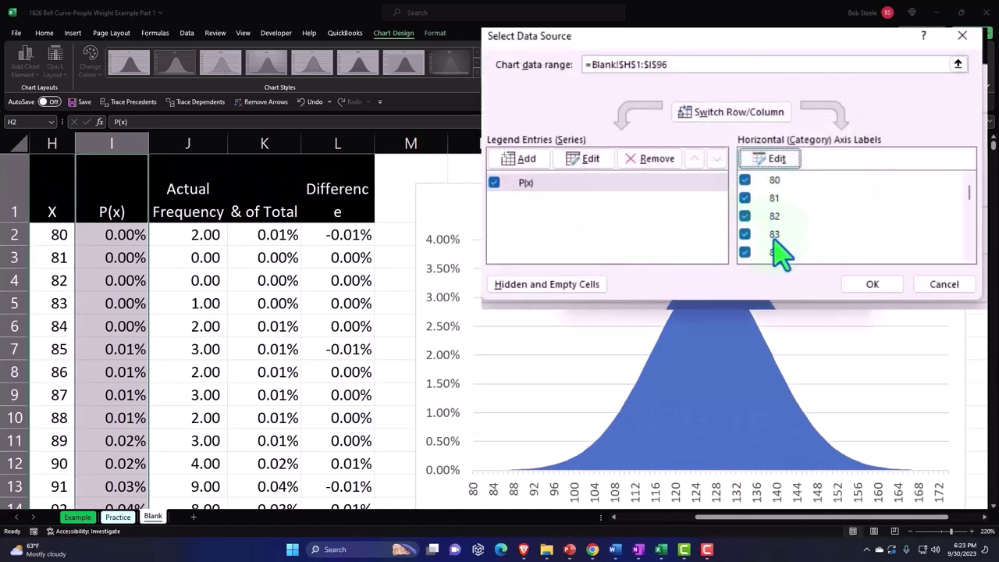
click(873, 285)
click(388, 326)
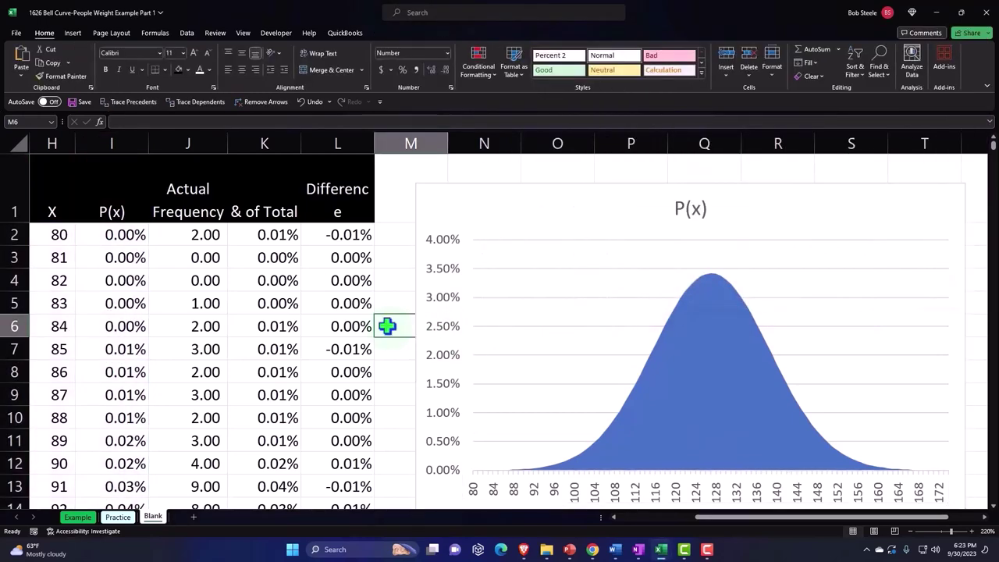
key(Left)
key(Left)
key(Left)
key(Left)
key(Left)
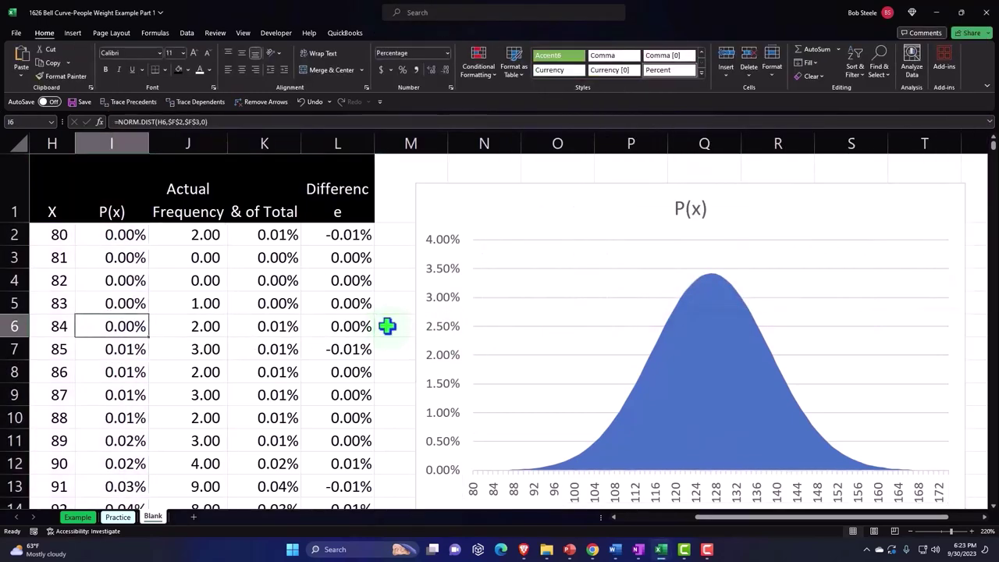
key(Left)
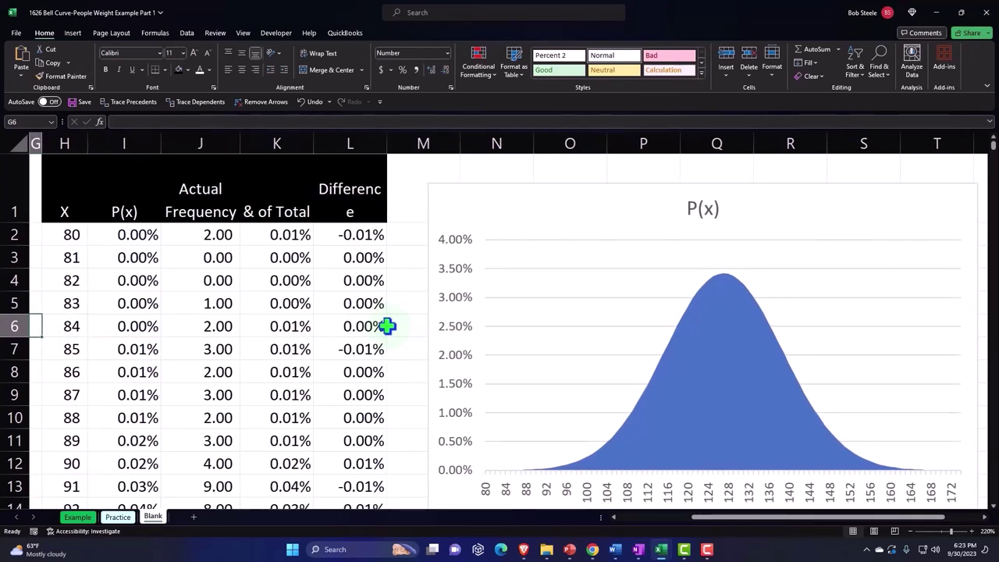
key(Left)
key(Left)
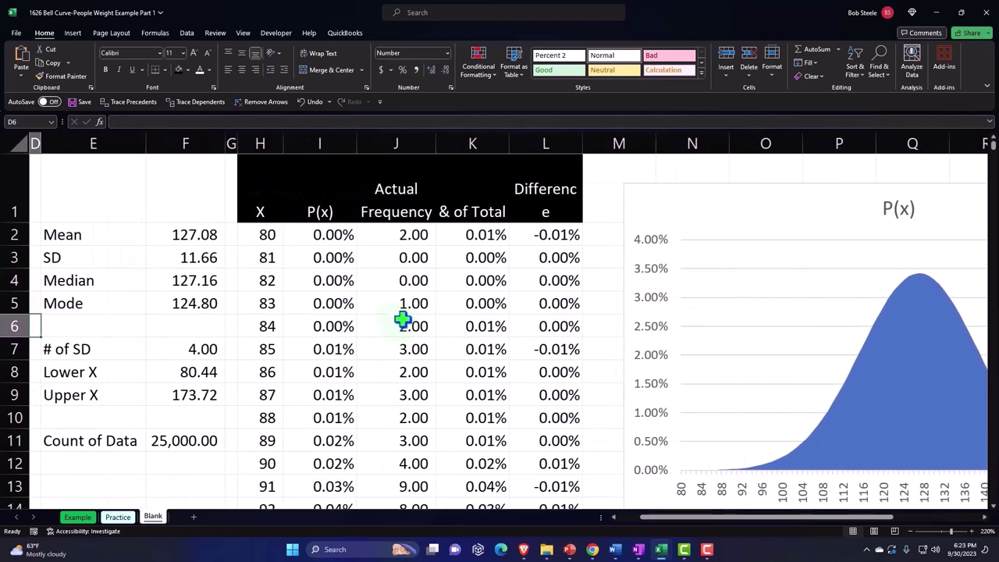
mouse_move(864, 366)
mouse_move(868, 345)
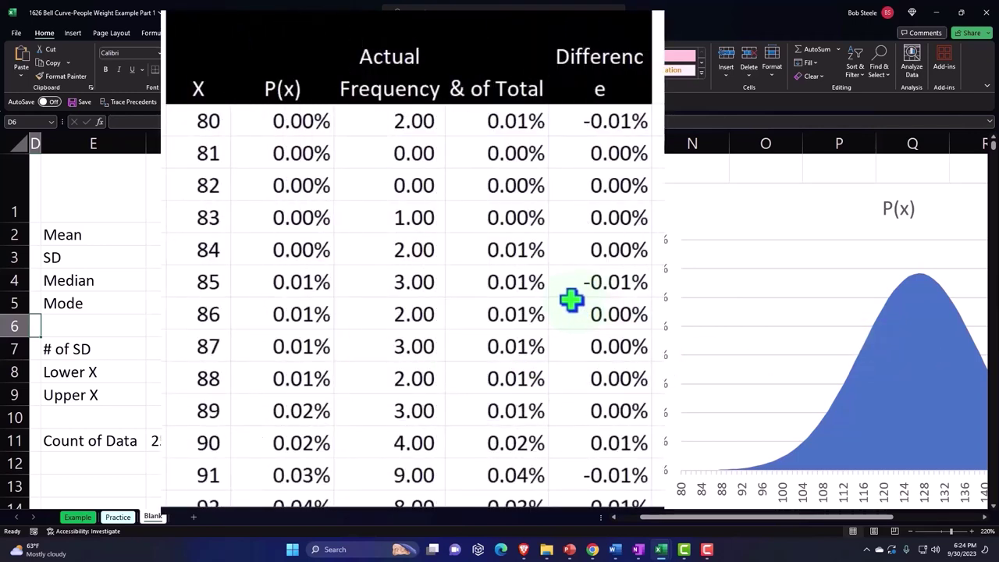
click(571, 299)
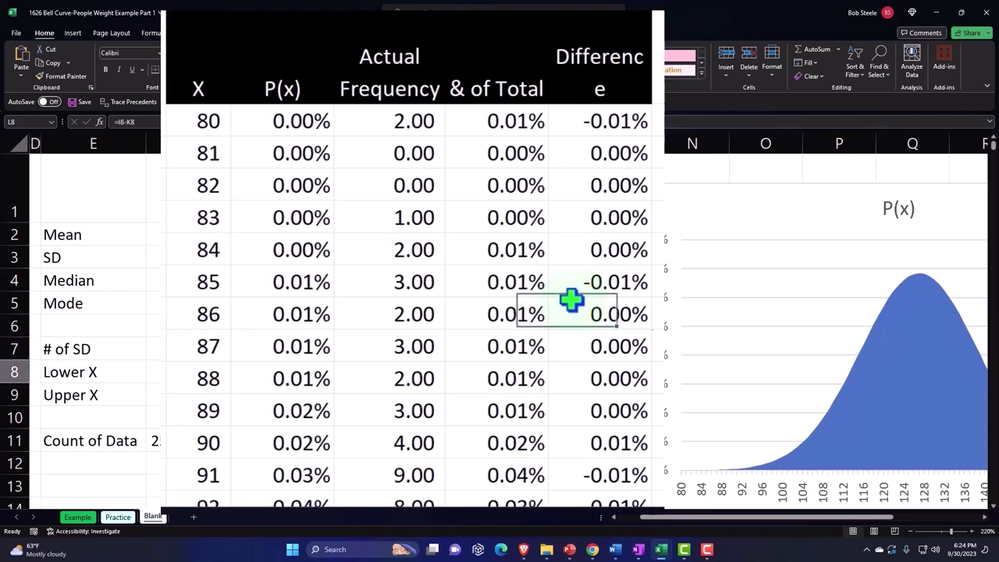